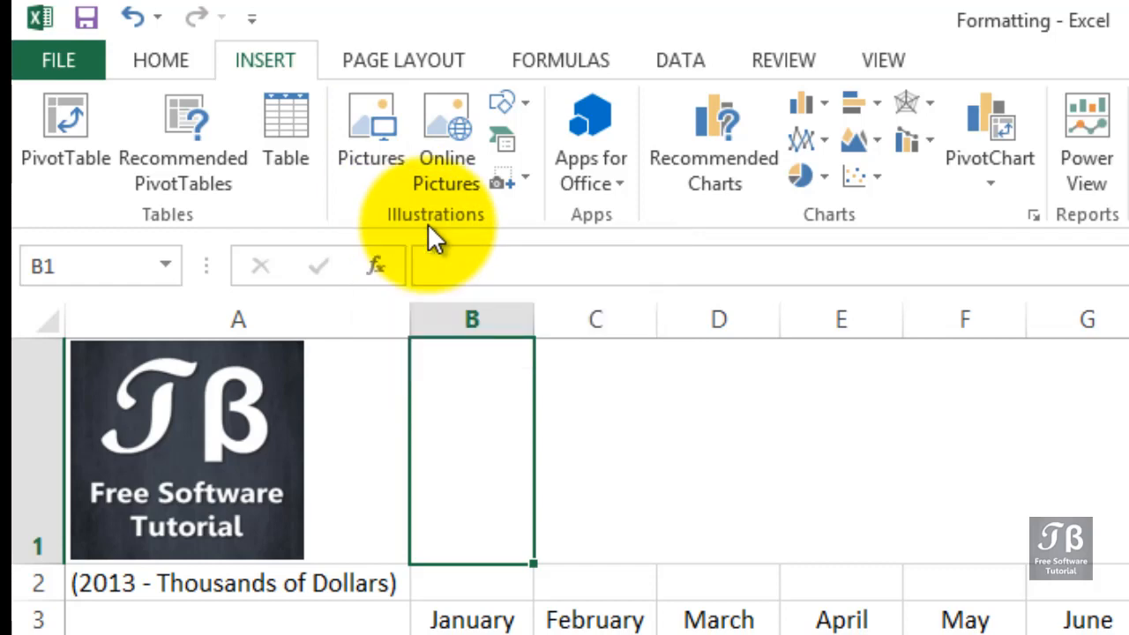
Insert the BambooSlicker picture from the Exer folder into the sheet near cell C1.
click(618, 392)
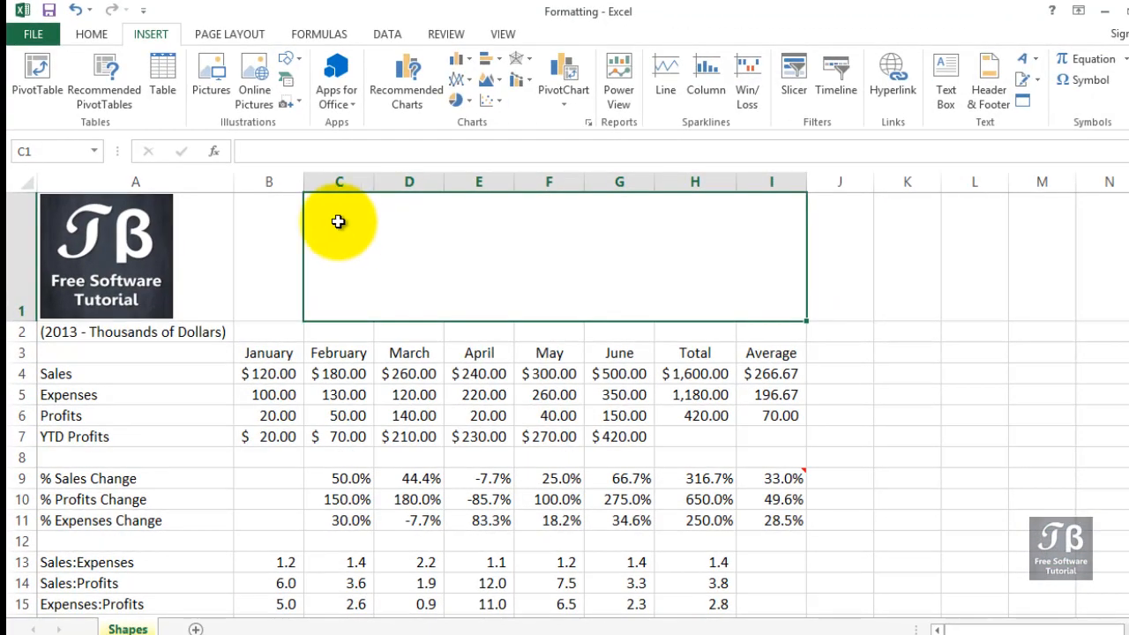
click(212, 92)
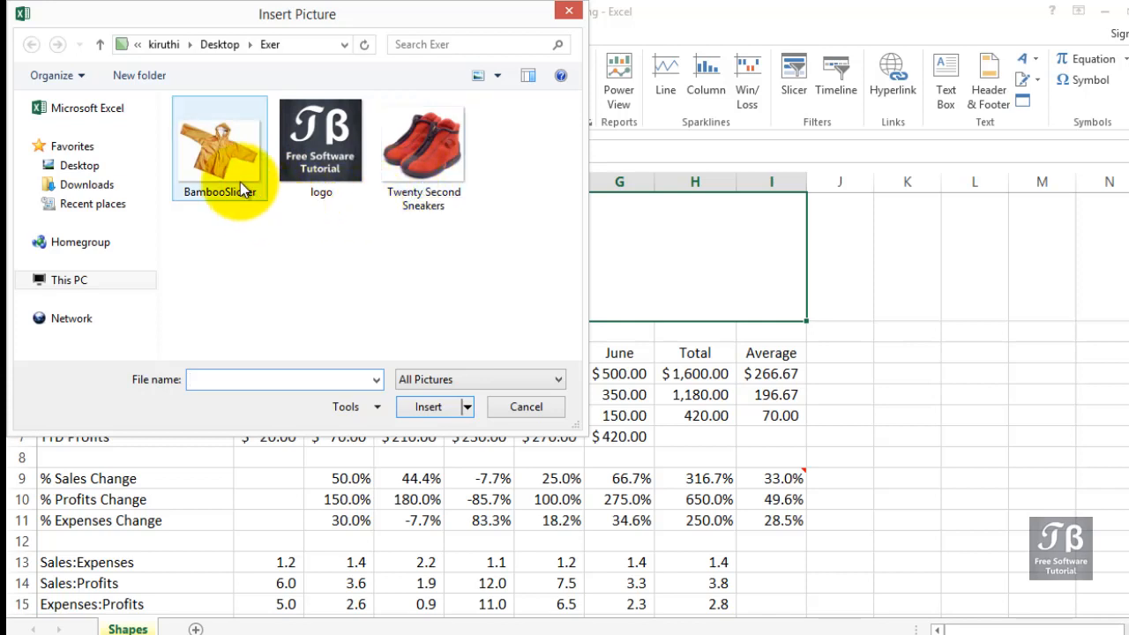
mouse_move(240, 181)
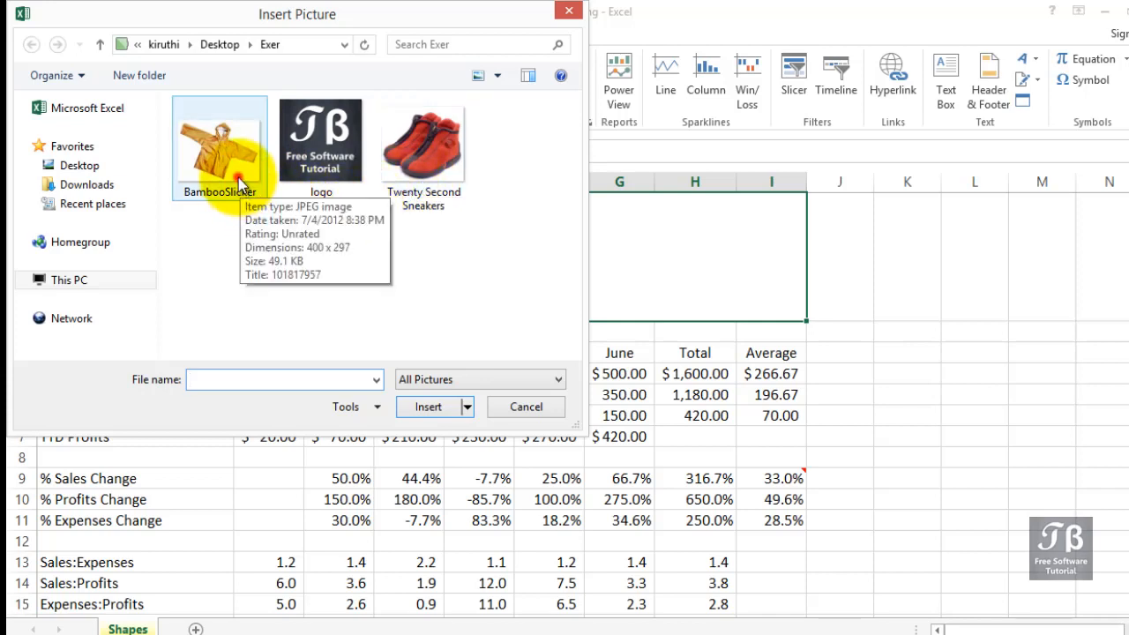
double_click(240, 182)
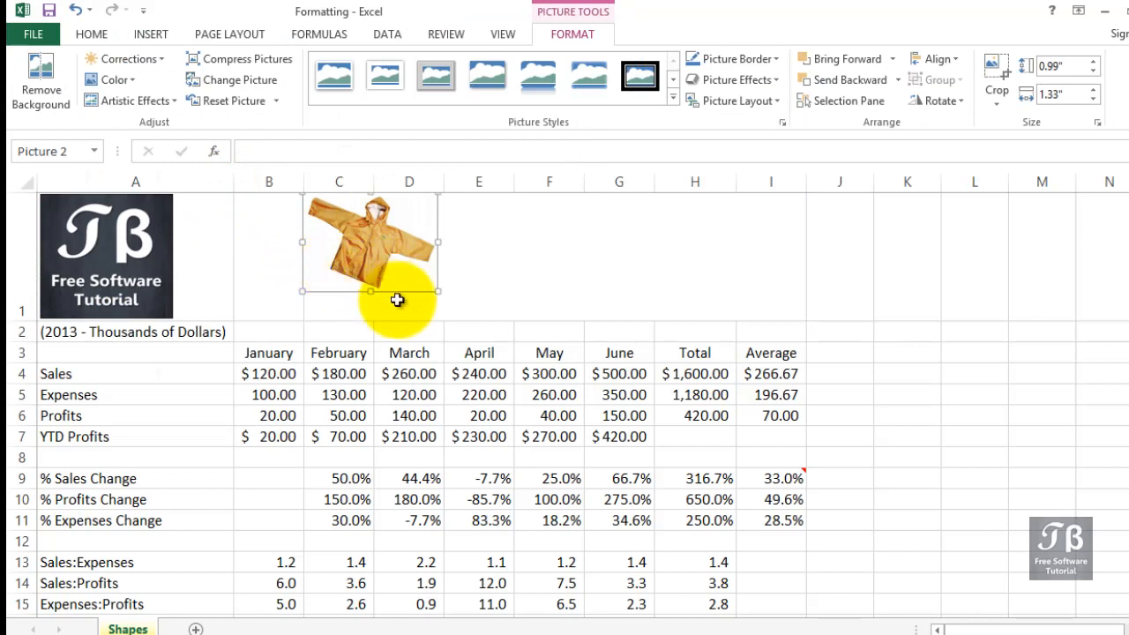
Enlarge the jacket picture to about 1.3 by 1.75 inches and move it beside the table near column K.
drag(437, 292, 479, 321)
drag(362, 249, 921, 264)
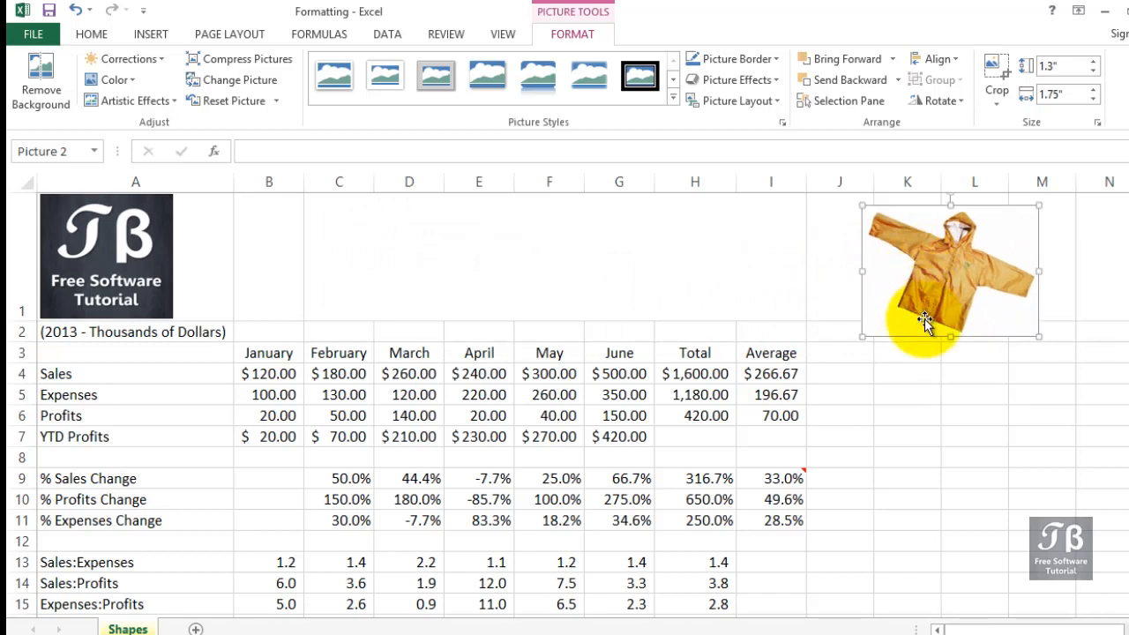
click(924, 392)
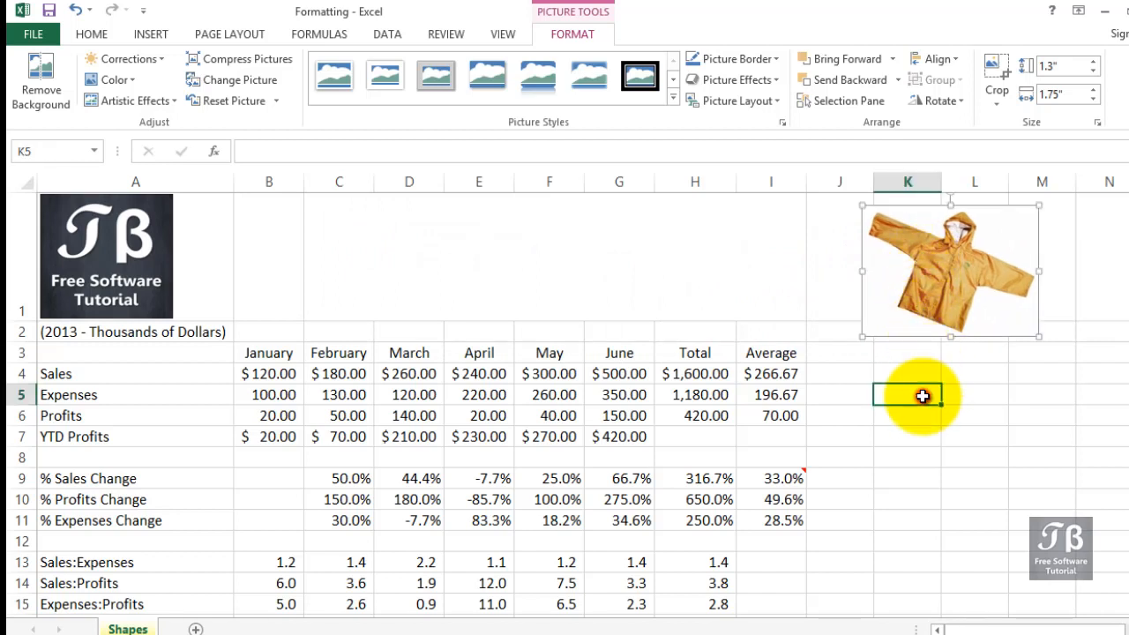
Insert the logo picture from the Exer folder.
click(153, 35)
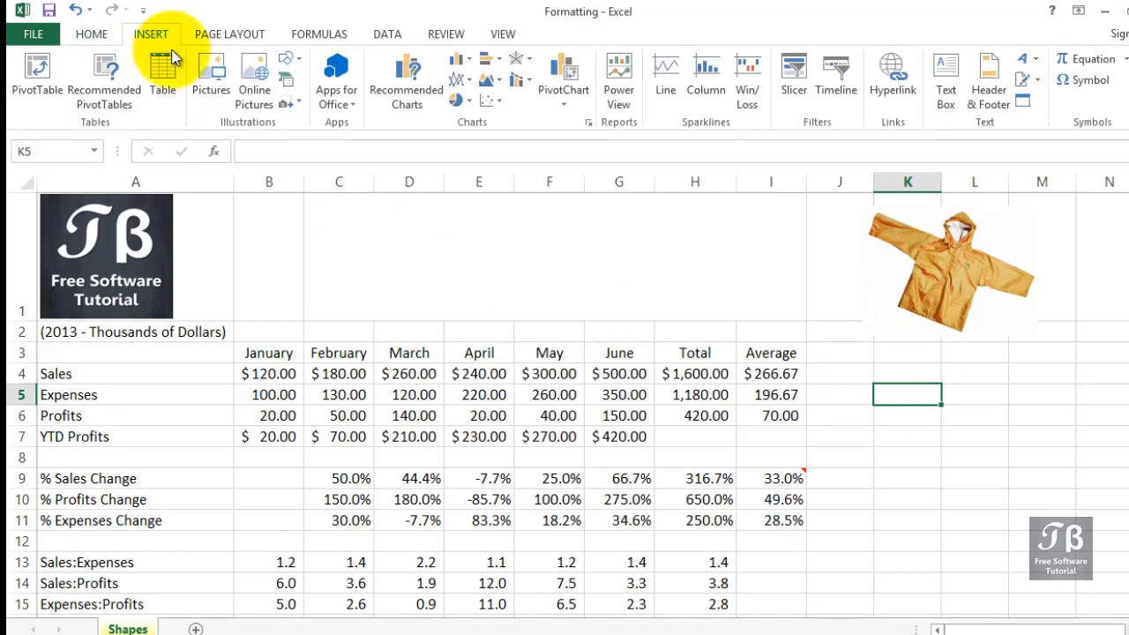
click(210, 88)
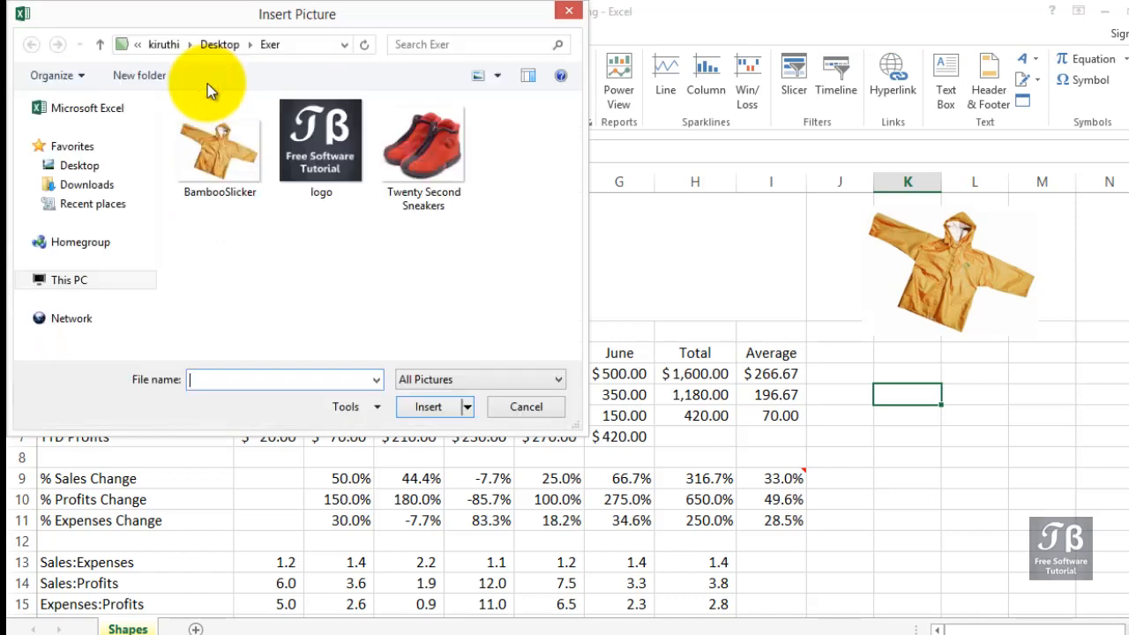
click(331, 174)
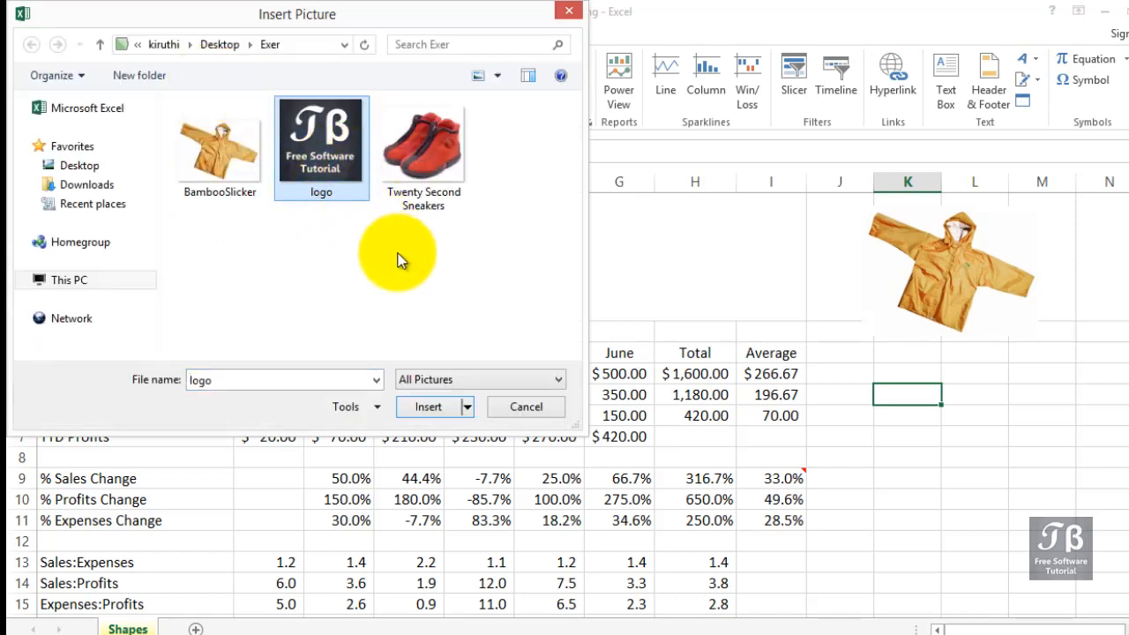
click(429, 406)
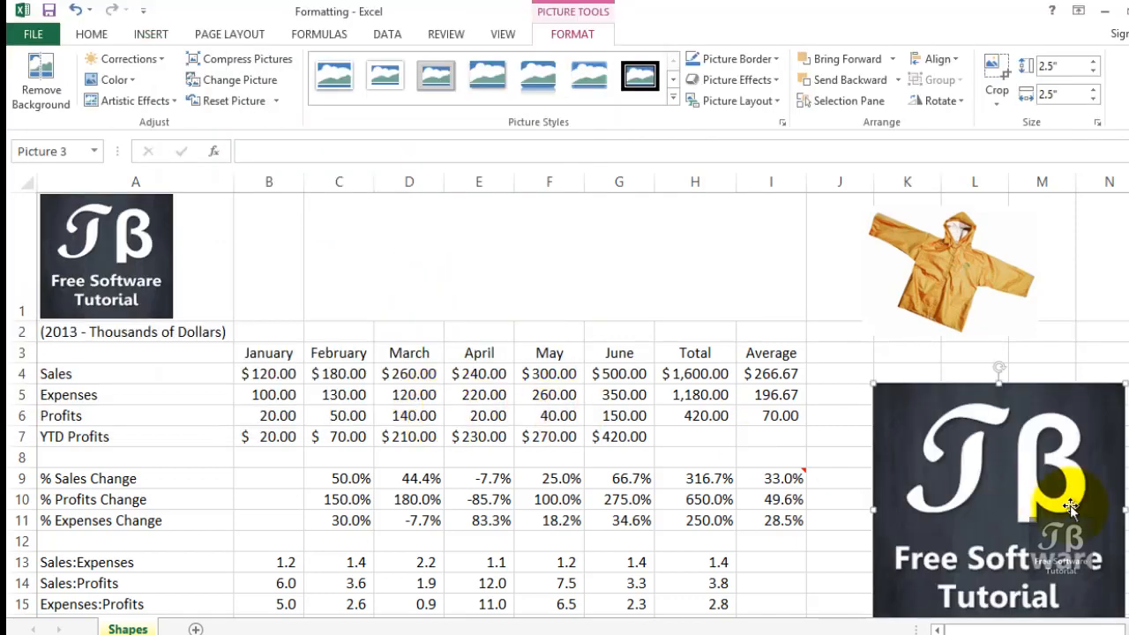
Move the logo picture next to the existing logo, resize and stretch it, then delete it.
drag(1059, 492, 430, 287)
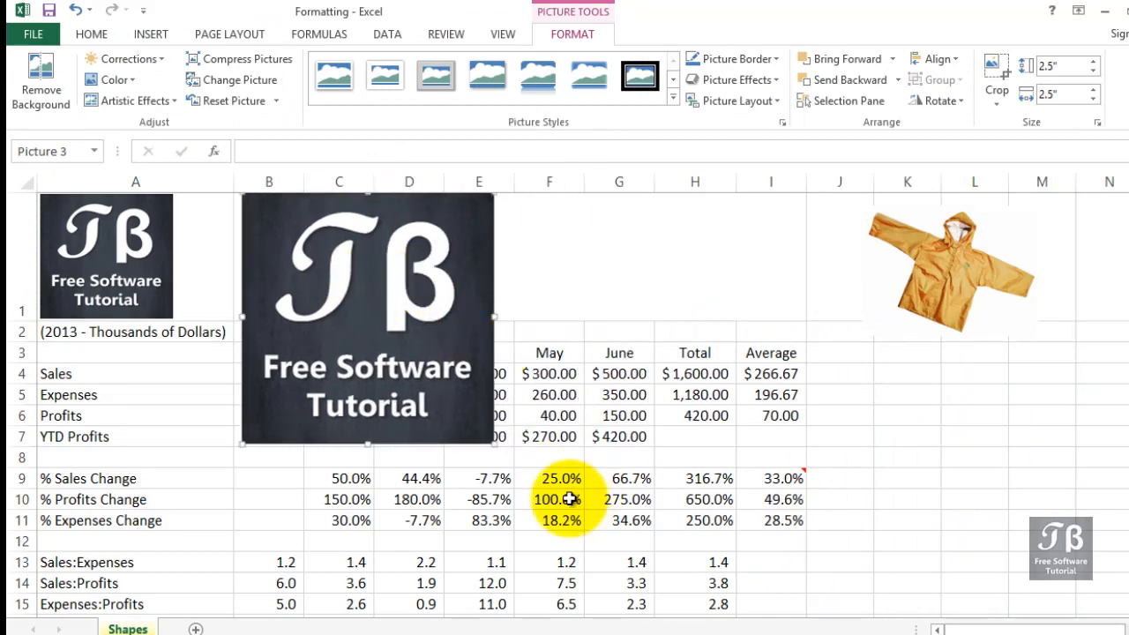
drag(495, 444, 319, 322)
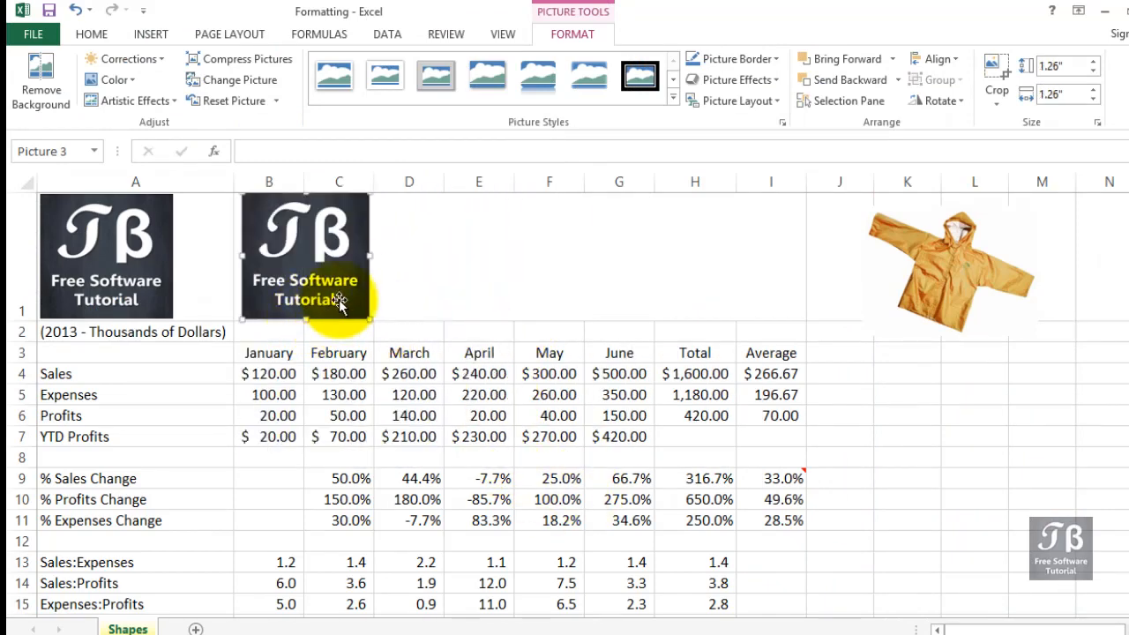
drag(368, 255, 532, 251)
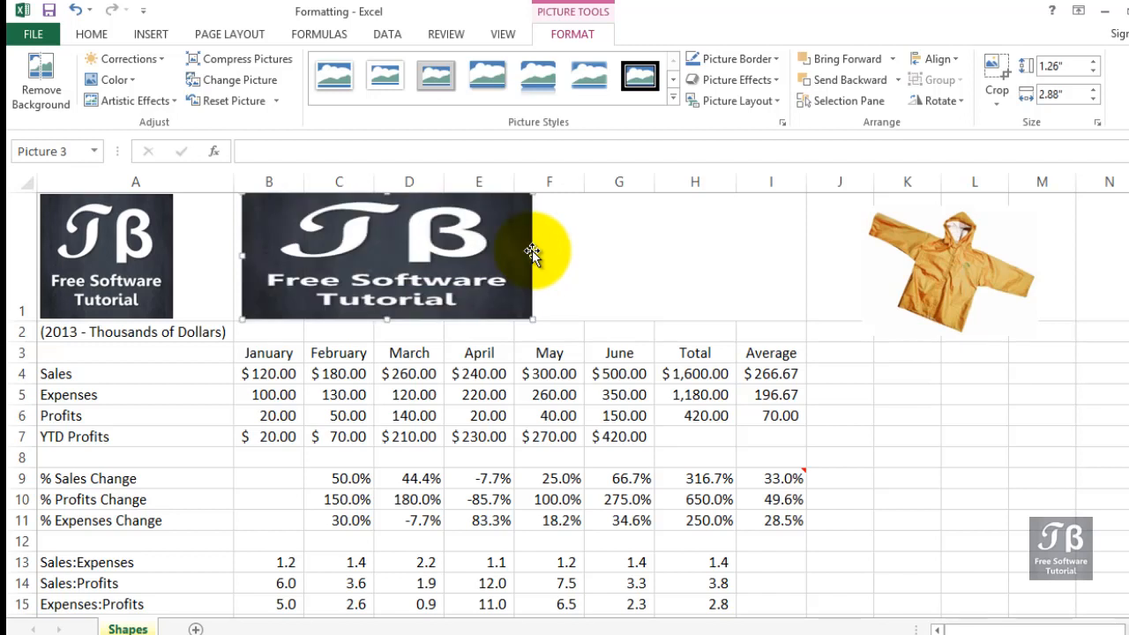
mouse_move(531, 315)
mouse_down()
mouse_move(545, 335)
mouse_move(486, 239)
mouse_move(468, 291)
mouse_move(513, 326)
mouse_up()
drag(551, 262, 340, 261)
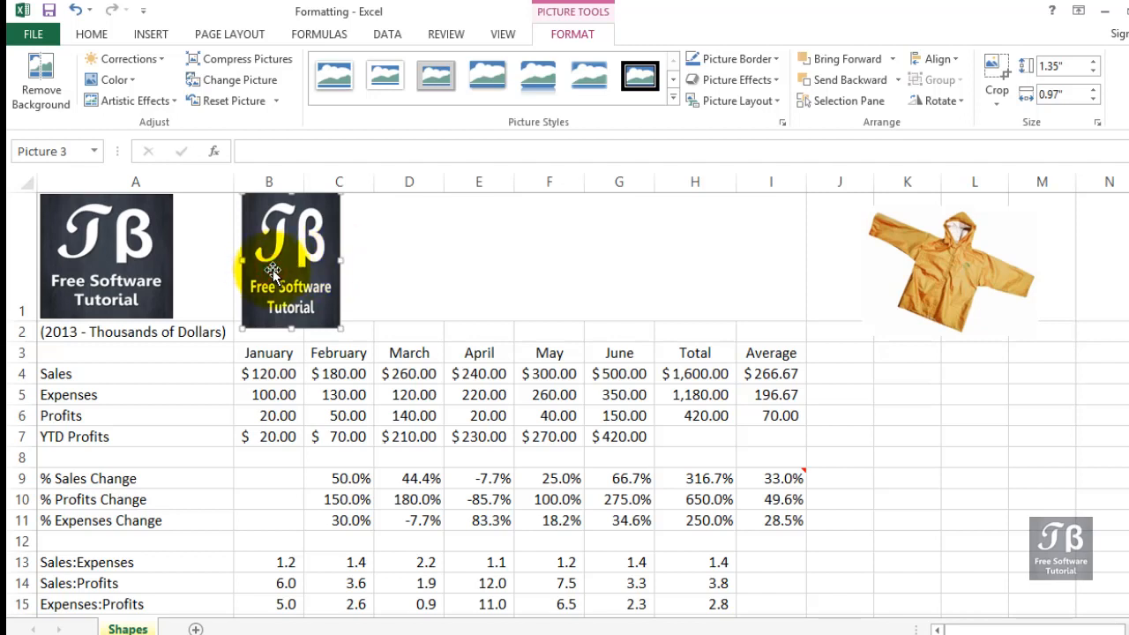
key(Delete)
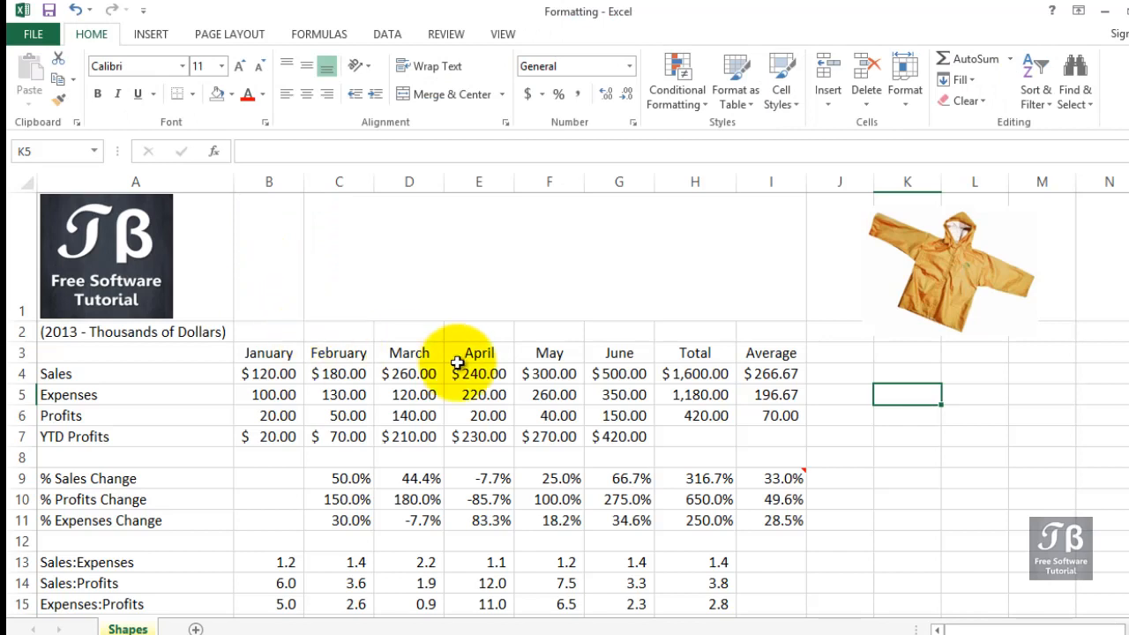
Slightly enlarge the jacket picture from its lower corner.
click(907, 310)
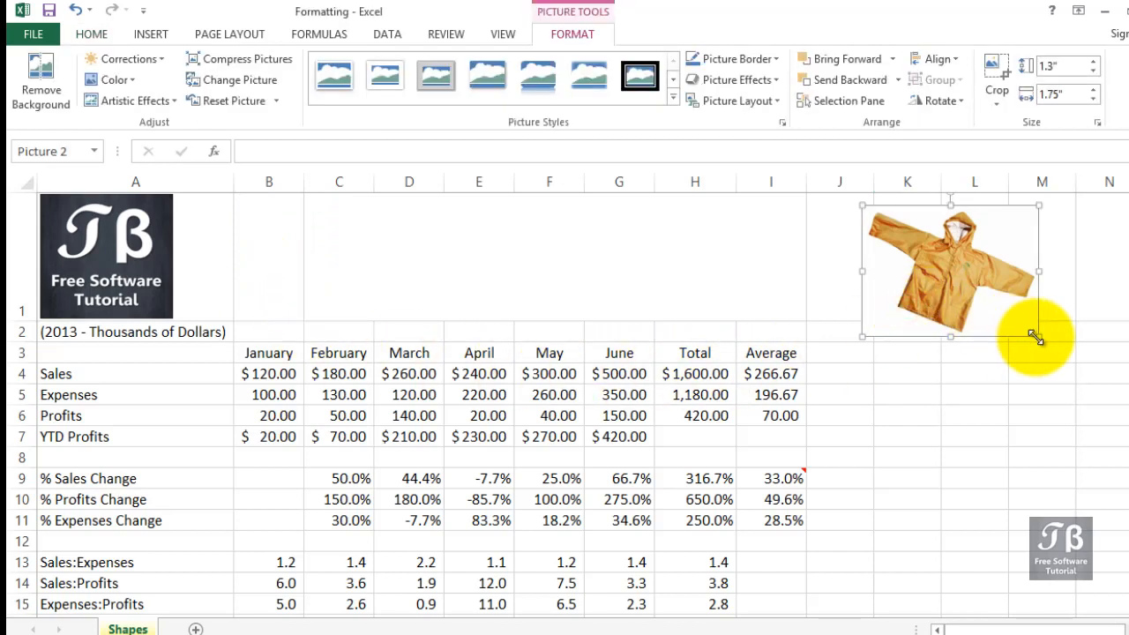
mouse_move(1039, 340)
mouse_down()
mouse_move(1042, 351)
mouse_move(1055, 347)
mouse_up()
click(974, 433)
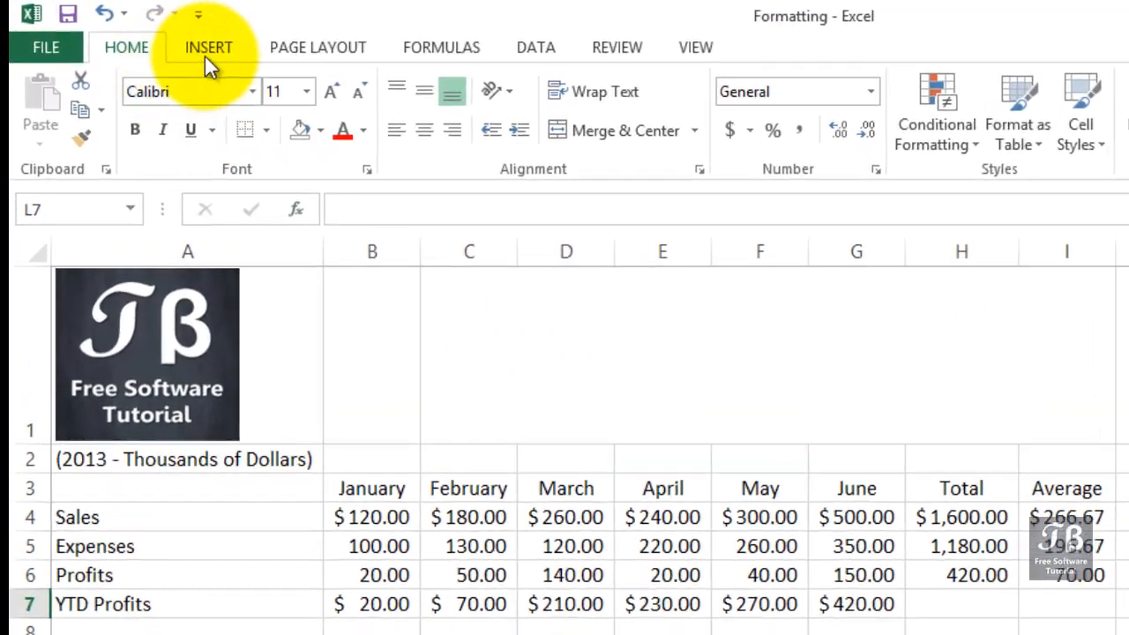
Draw a rounded rectangle across row 1 from column C to column I containing the text Sales Profit Report.
click(237, 48)
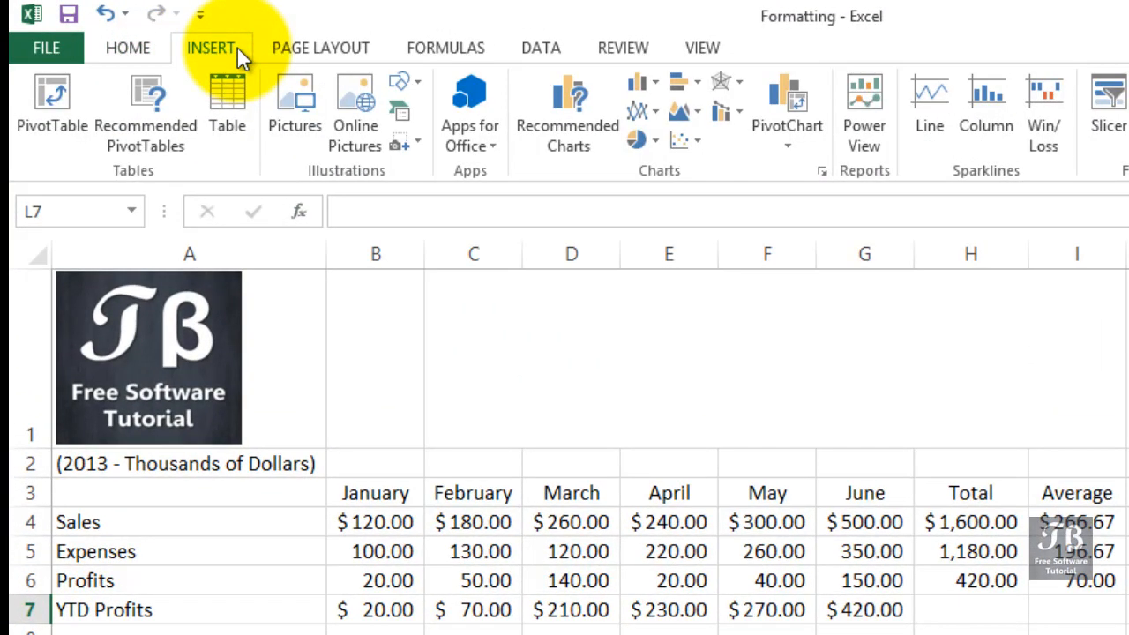
click(420, 84)
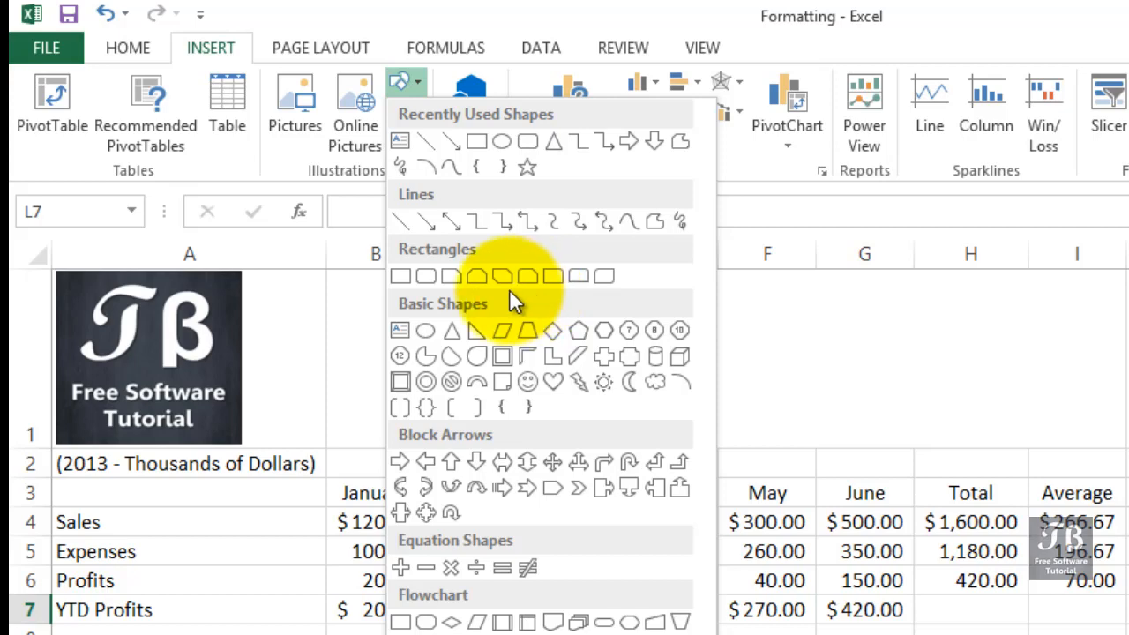
click(434, 281)
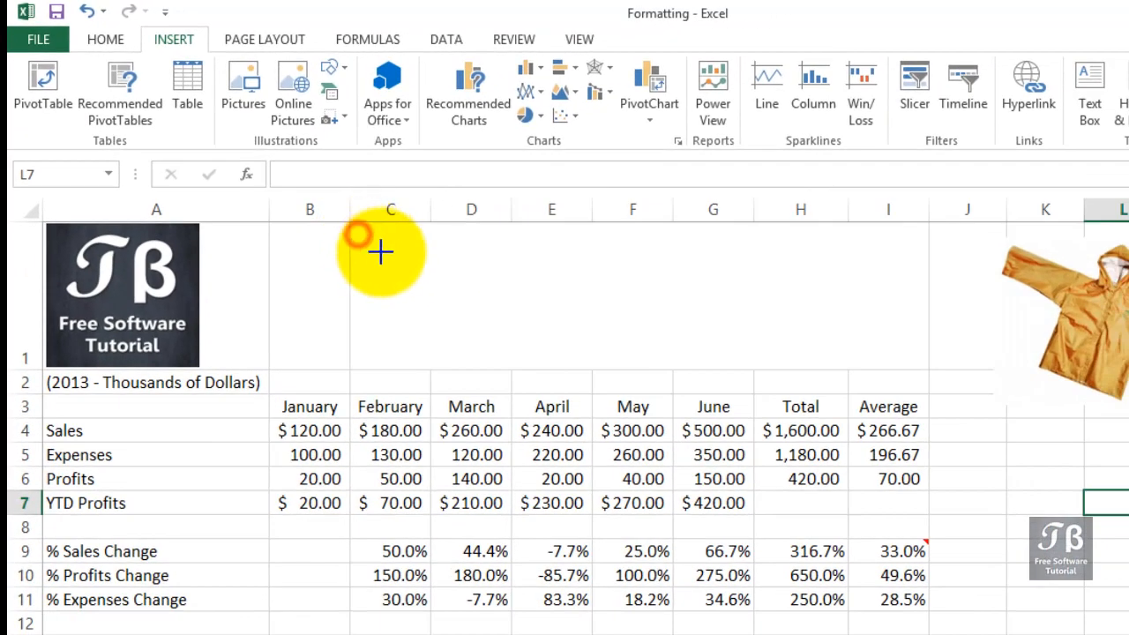
mouse_move(357, 234)
mouse_down()
mouse_move(736, 330)
mouse_move(896, 355)
mouse_up()
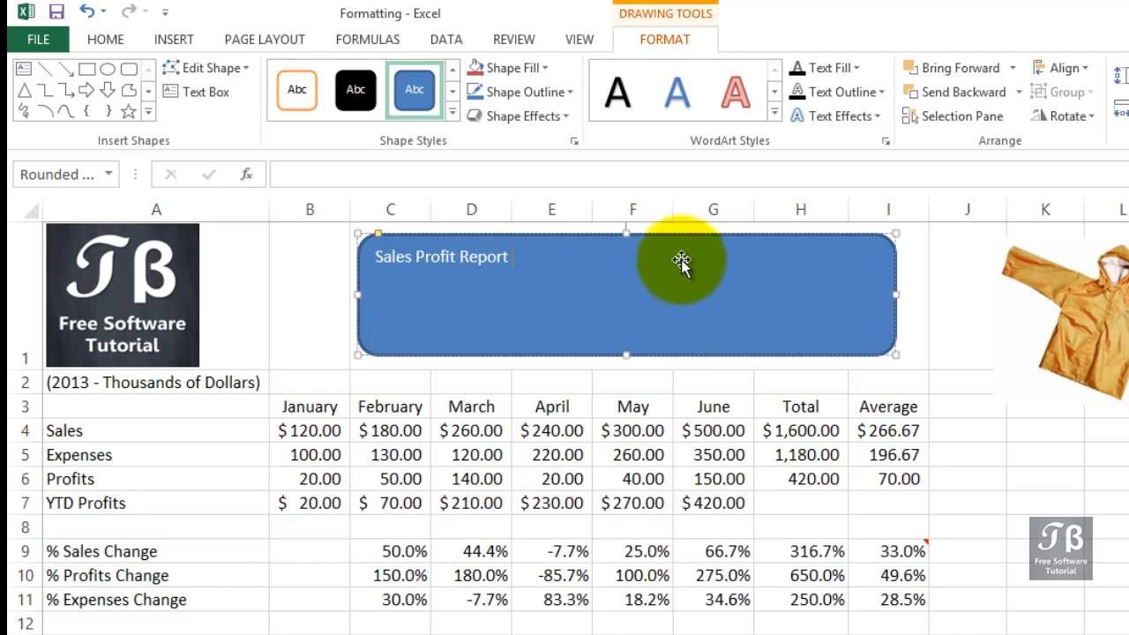
Set the rectangle's title text size to 32.
click(119, 39)
click(254, 77)
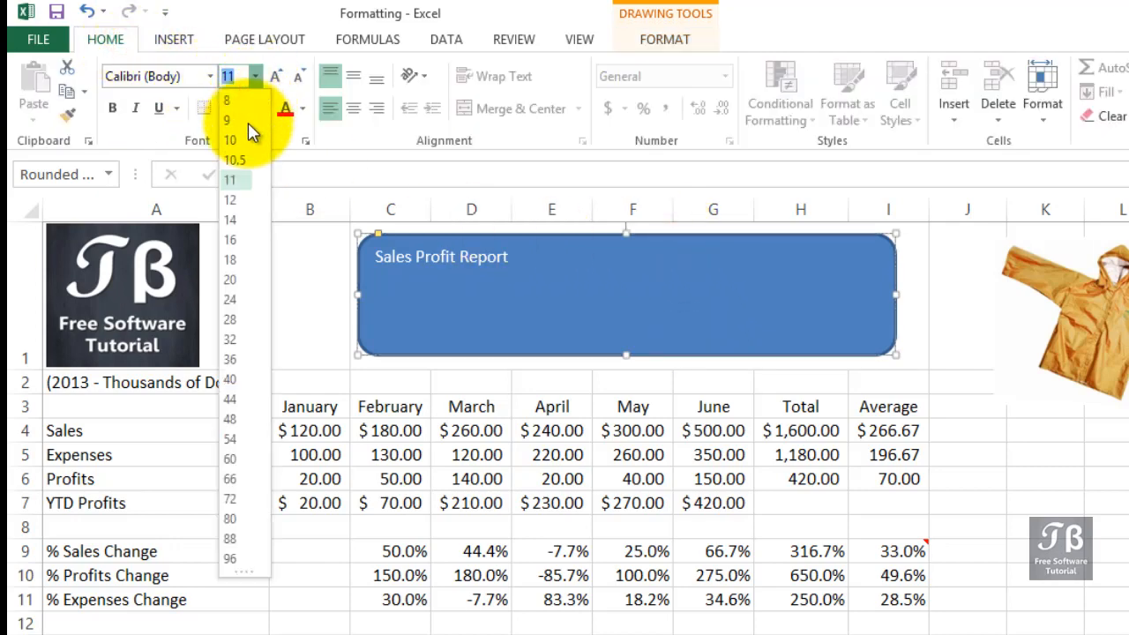
click(240, 339)
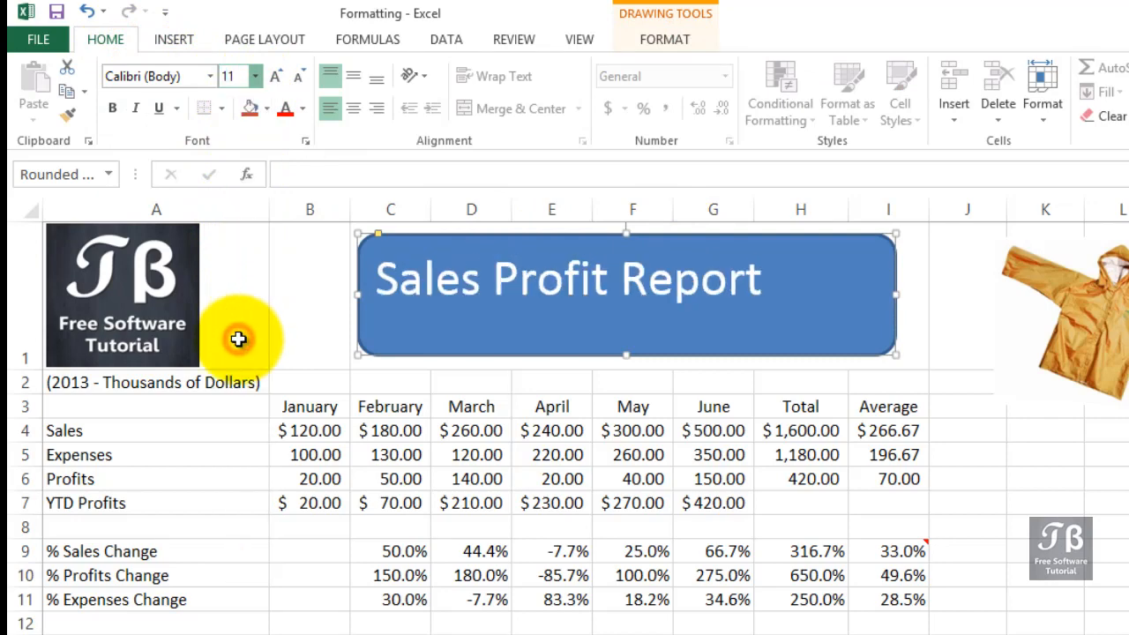
Center the title text horizontally and vertically, and shift the rectangle slightly to the right.
click(353, 107)
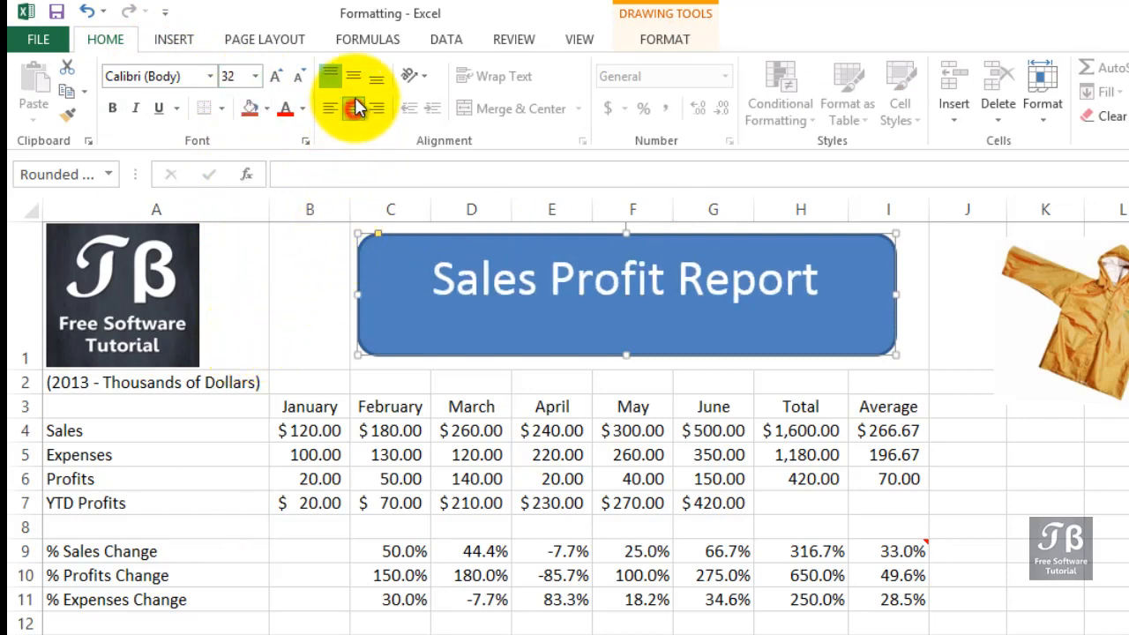
click(354, 78)
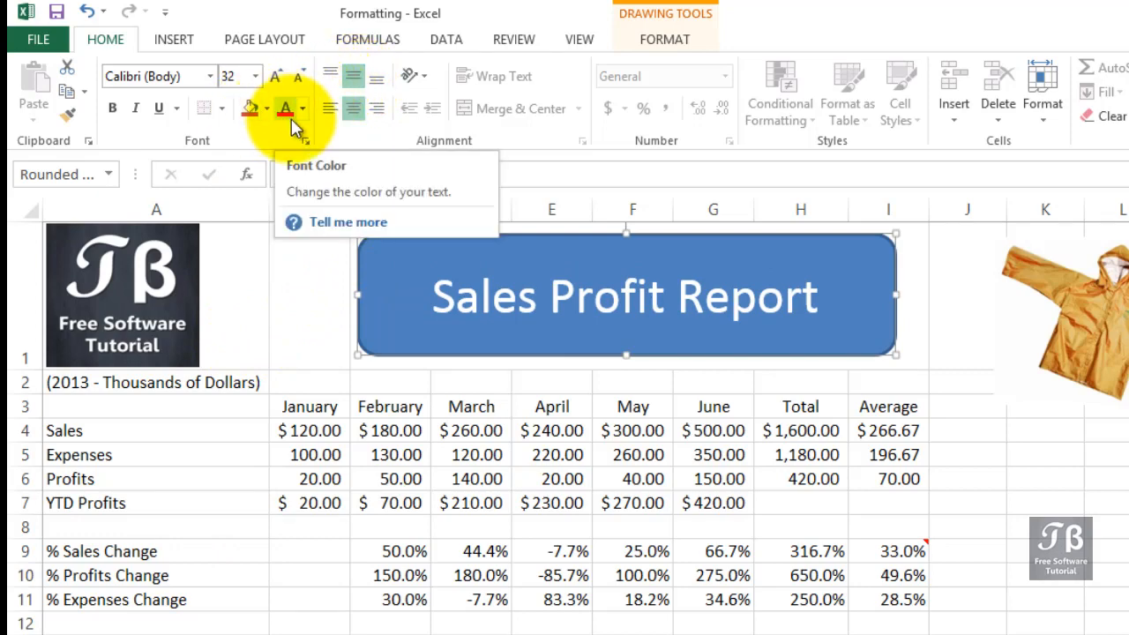
drag(525, 242, 536, 242)
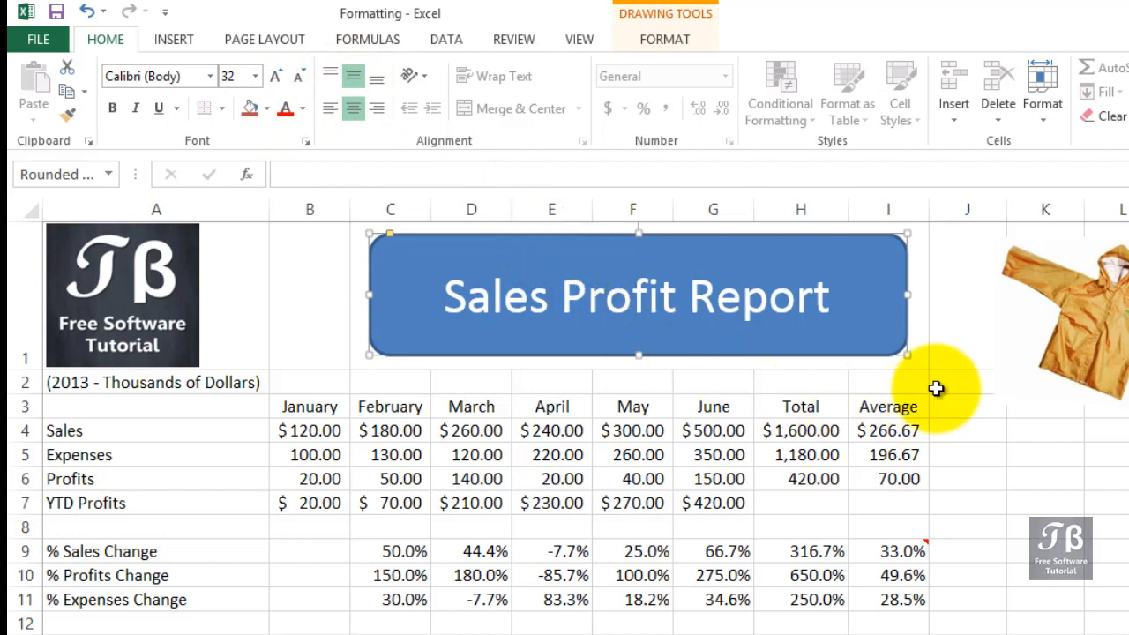
click(964, 439)
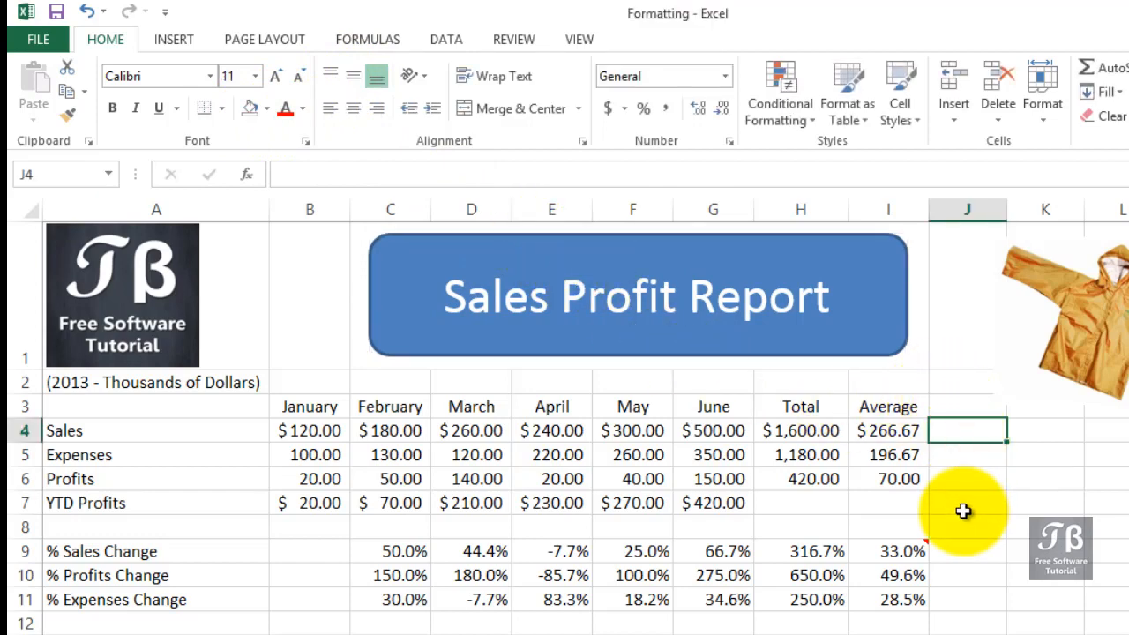
Draw a circle about 1.62 inches across below the jacket picture, beside rows 5 to 11.
click(170, 43)
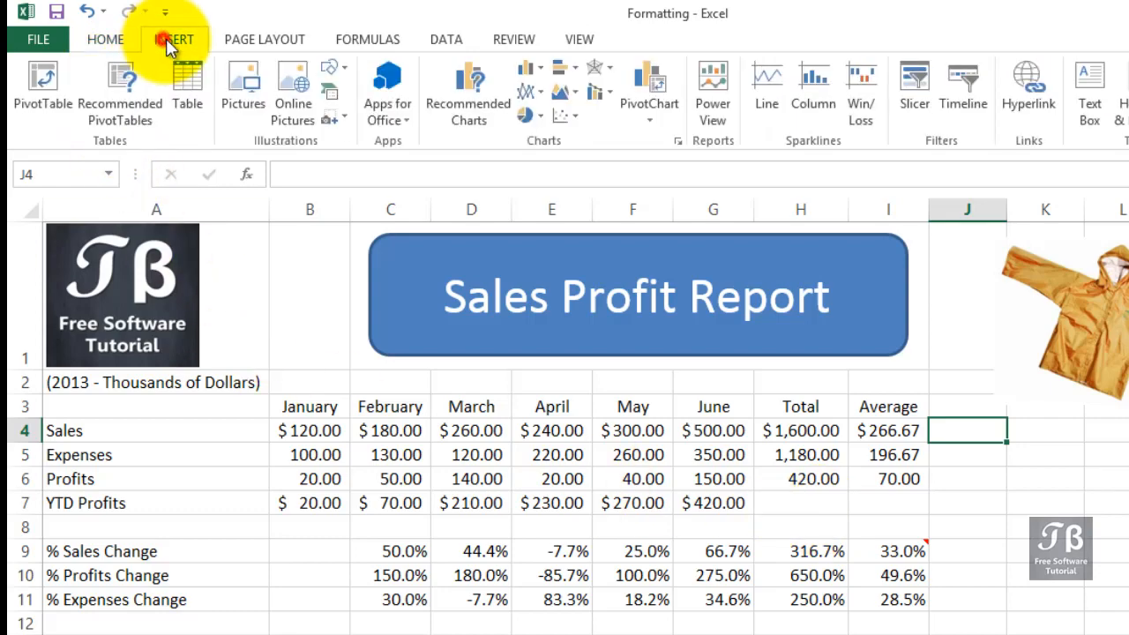
click(334, 69)
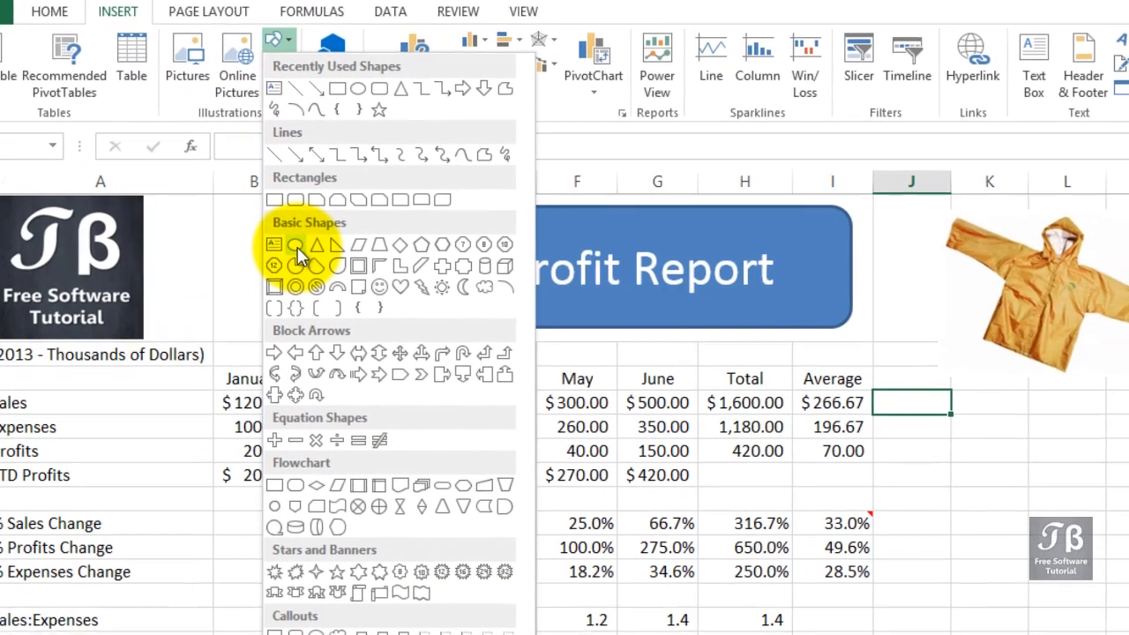
click(352, 273)
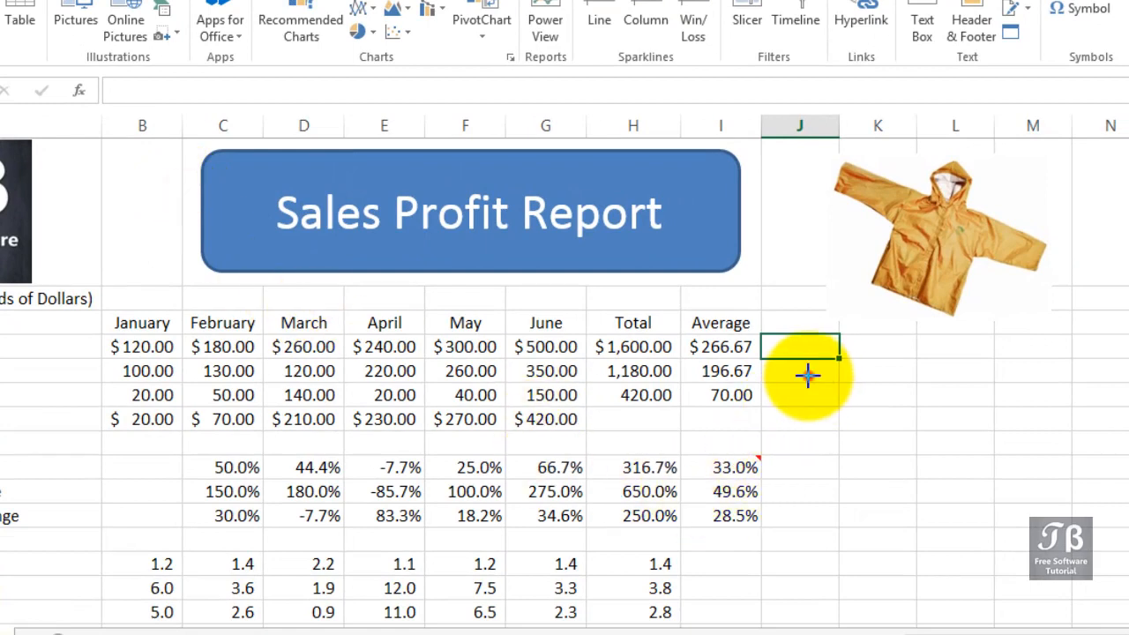
drag(808, 376, 967, 498)
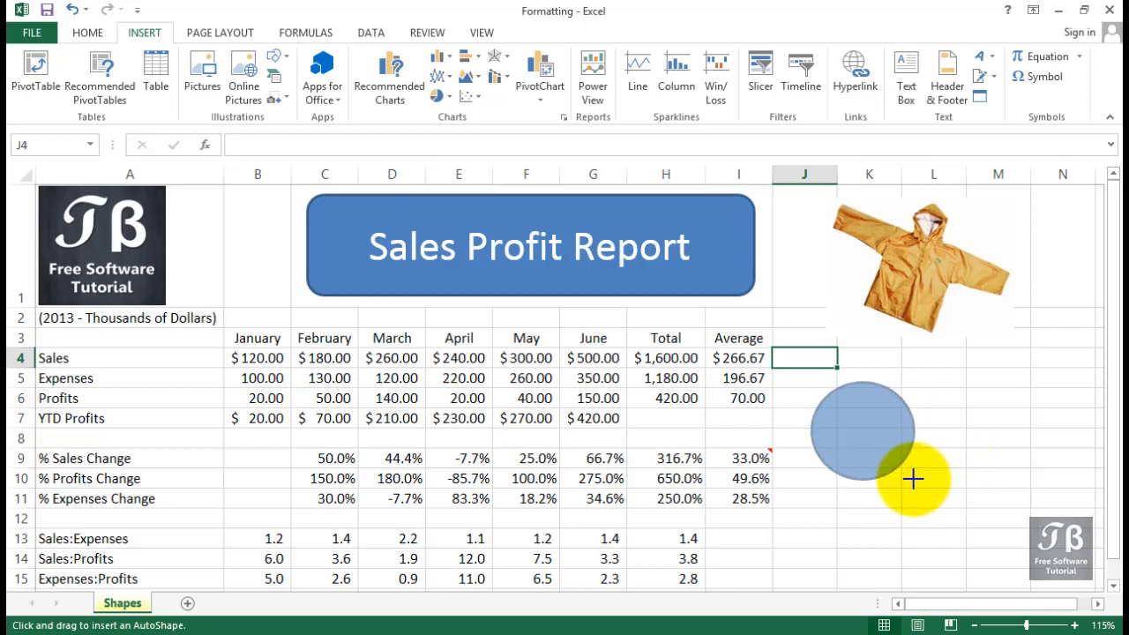
key(shift)
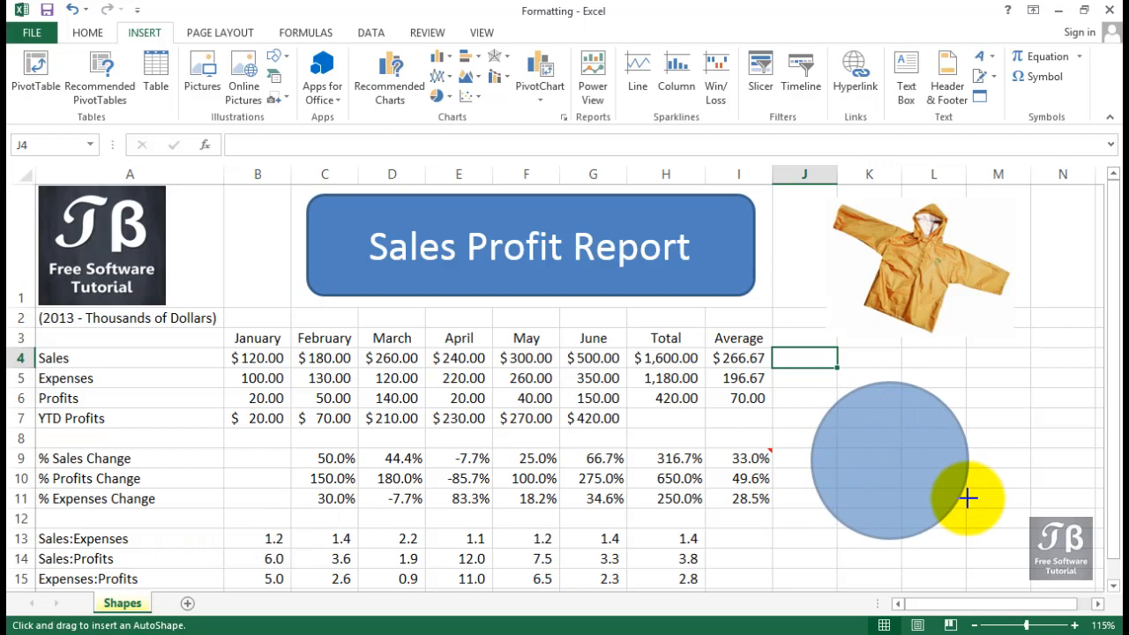
drag(967, 498, 967, 499)
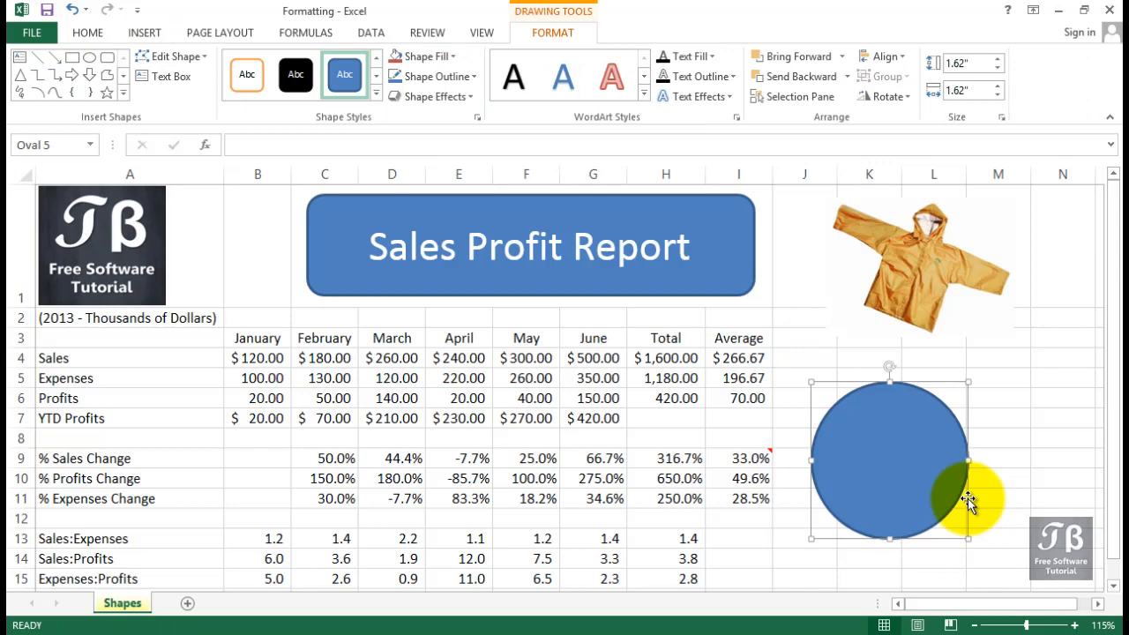
click(813, 357)
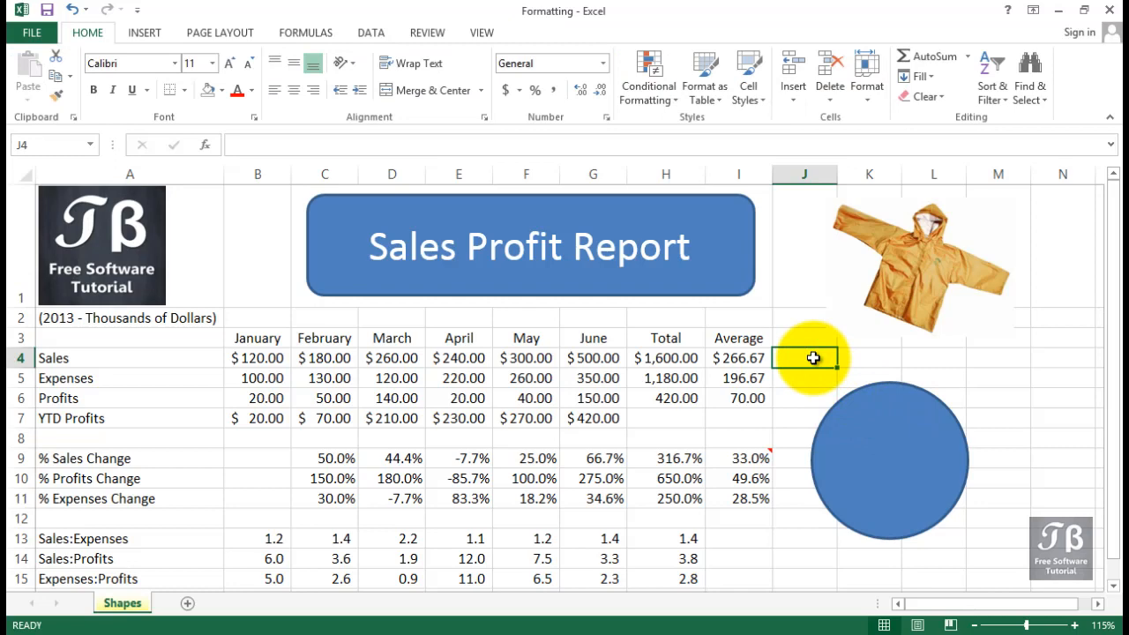
Try to insert a 24-Point Star shape beside the circle.
click(155, 35)
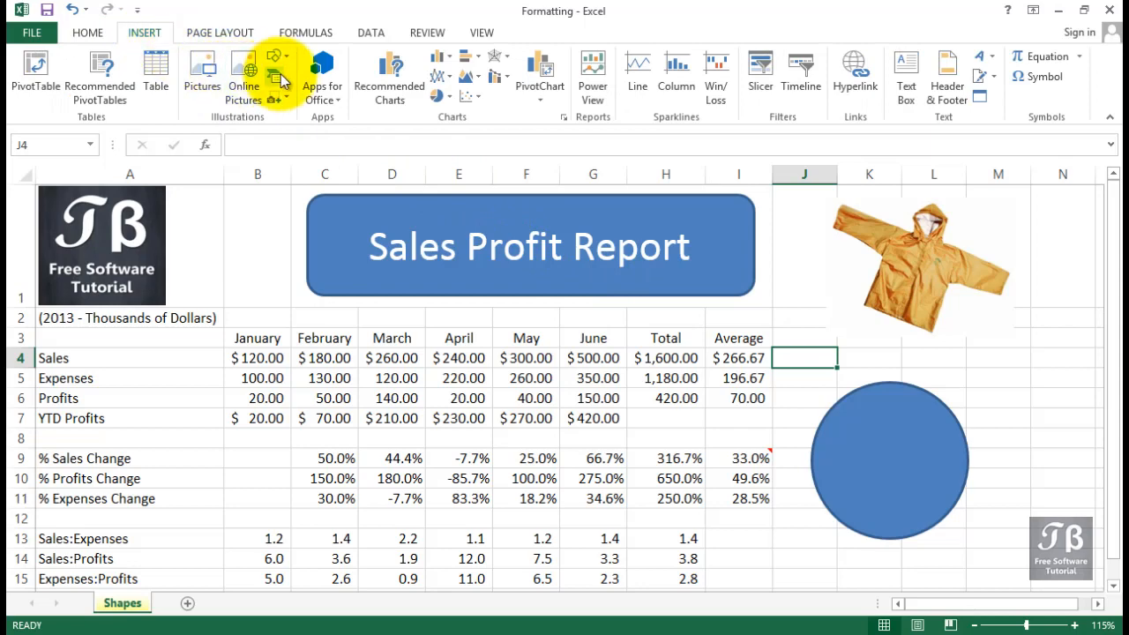
click(284, 60)
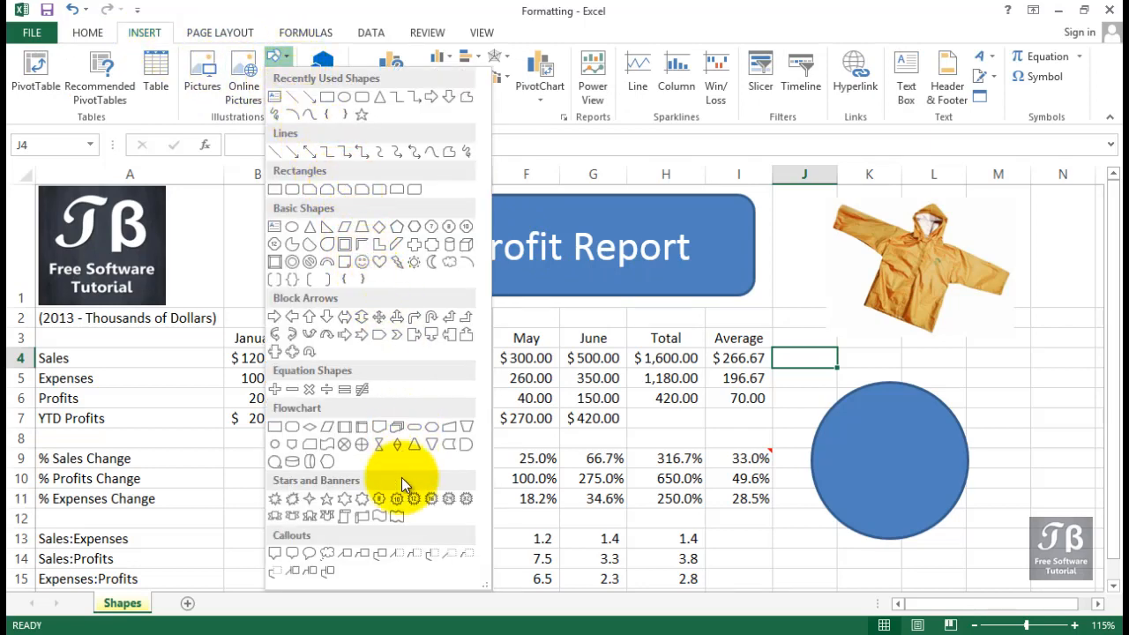
click(448, 501)
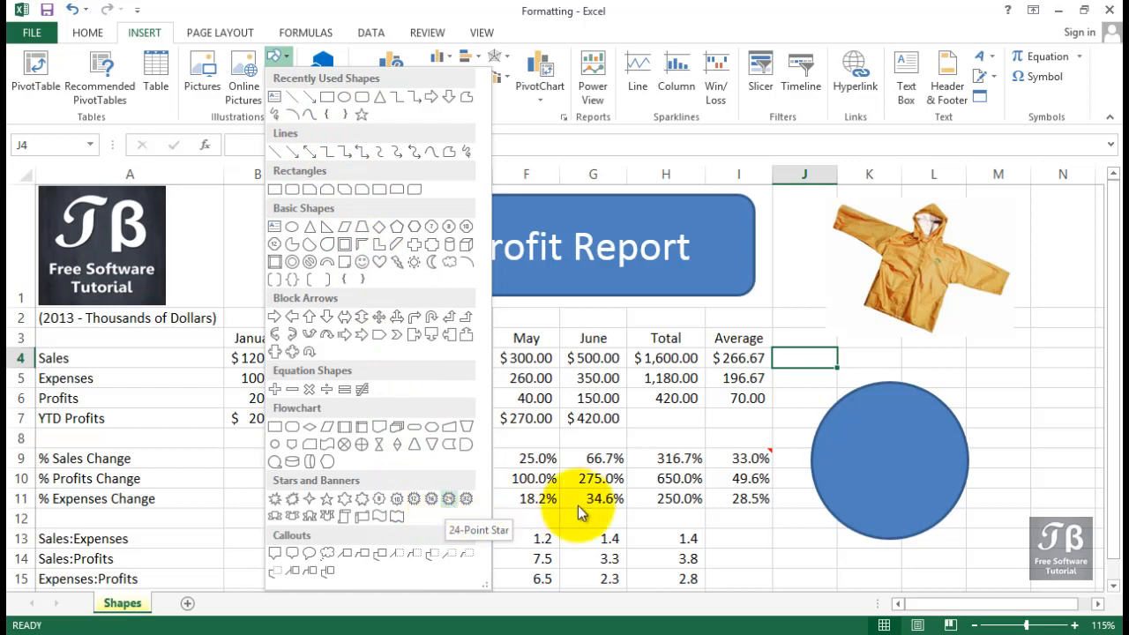
click(989, 399)
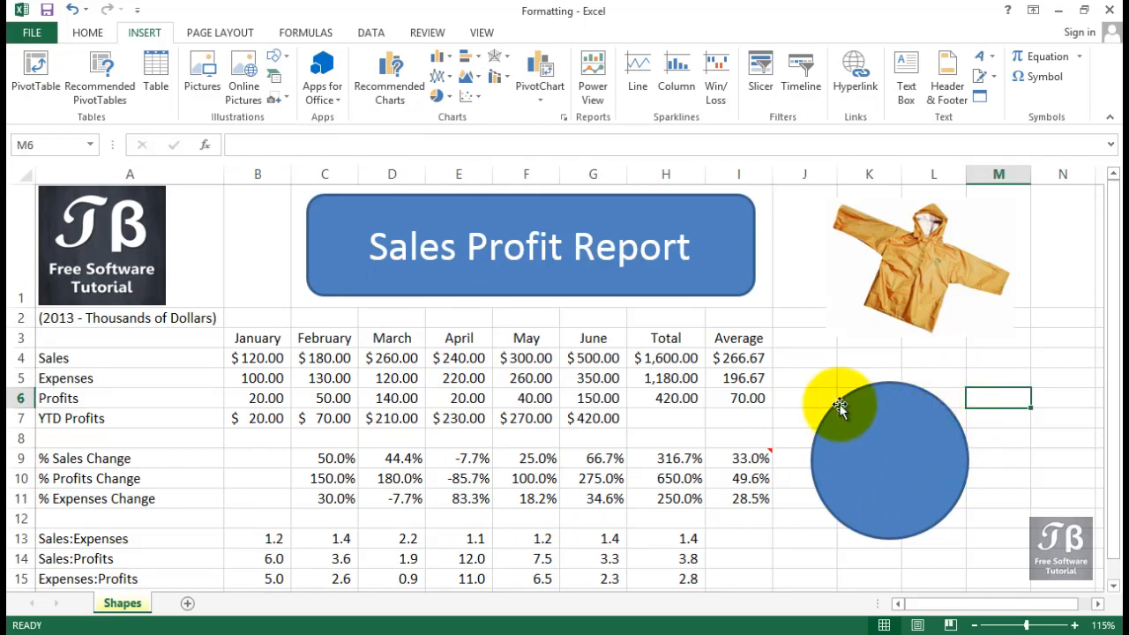
click(611, 359)
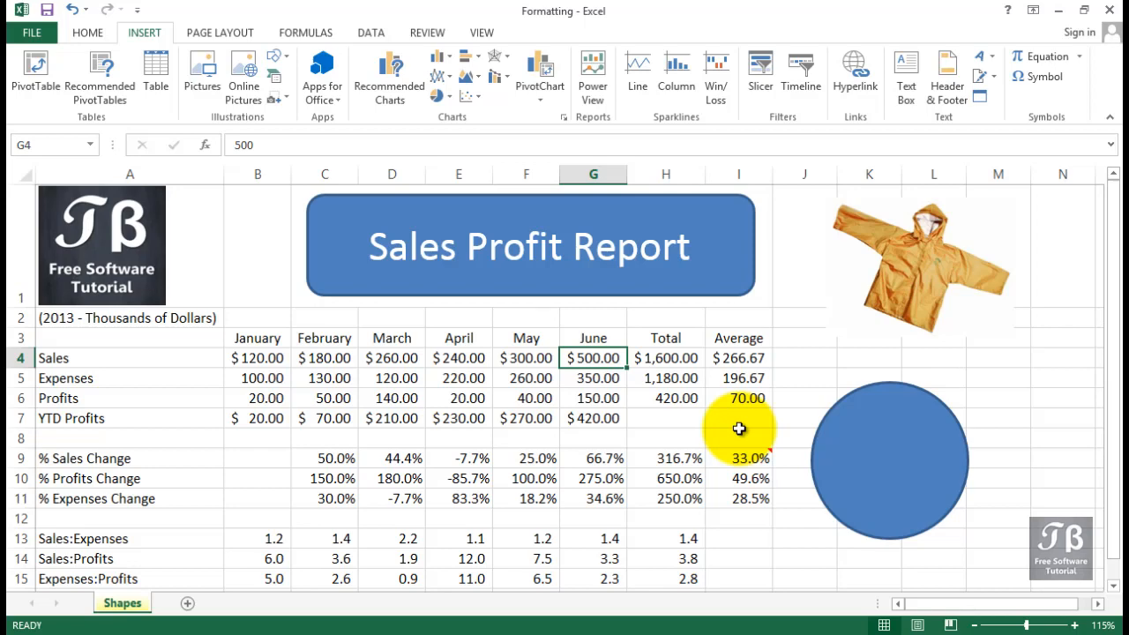
Draw an arrow from the June sales value in G4 up toward column K near row 1, and move the jacket picture right.
click(280, 56)
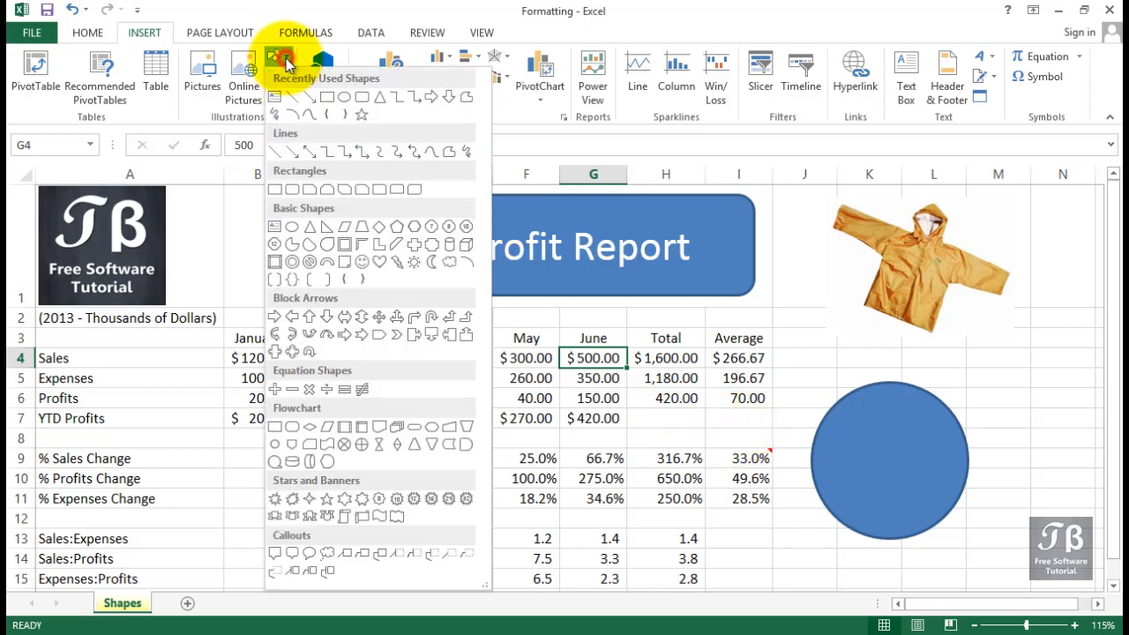
click(300, 152)
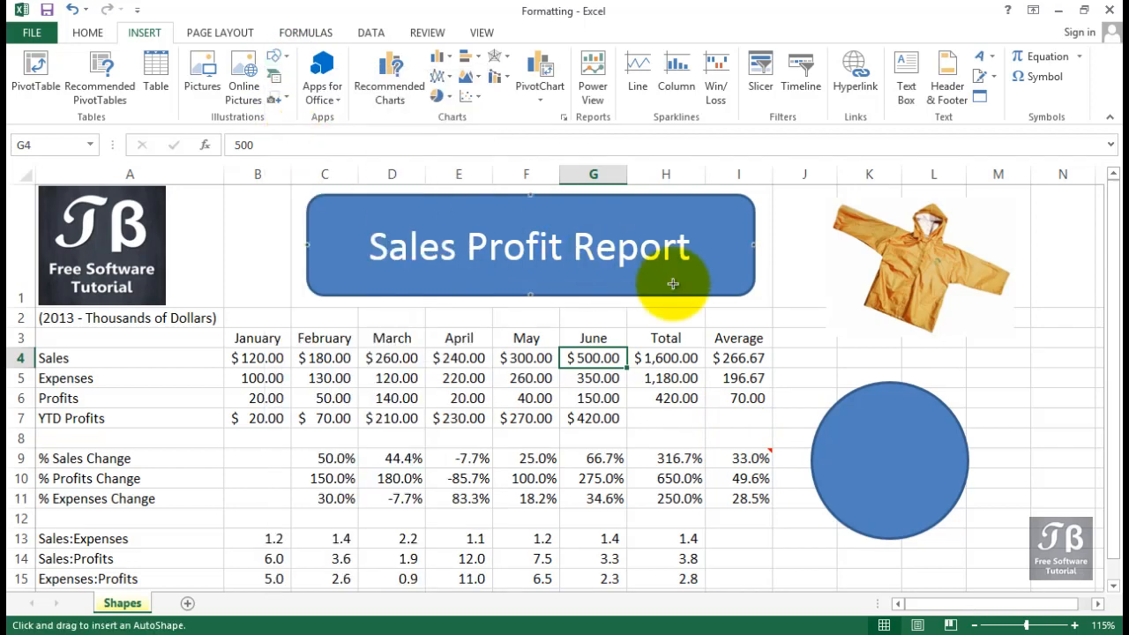
mouse_move(623, 346)
mouse_down()
mouse_move(882, 214)
mouse_move(886, 230)
mouse_up()
drag(929, 276, 1019, 352)
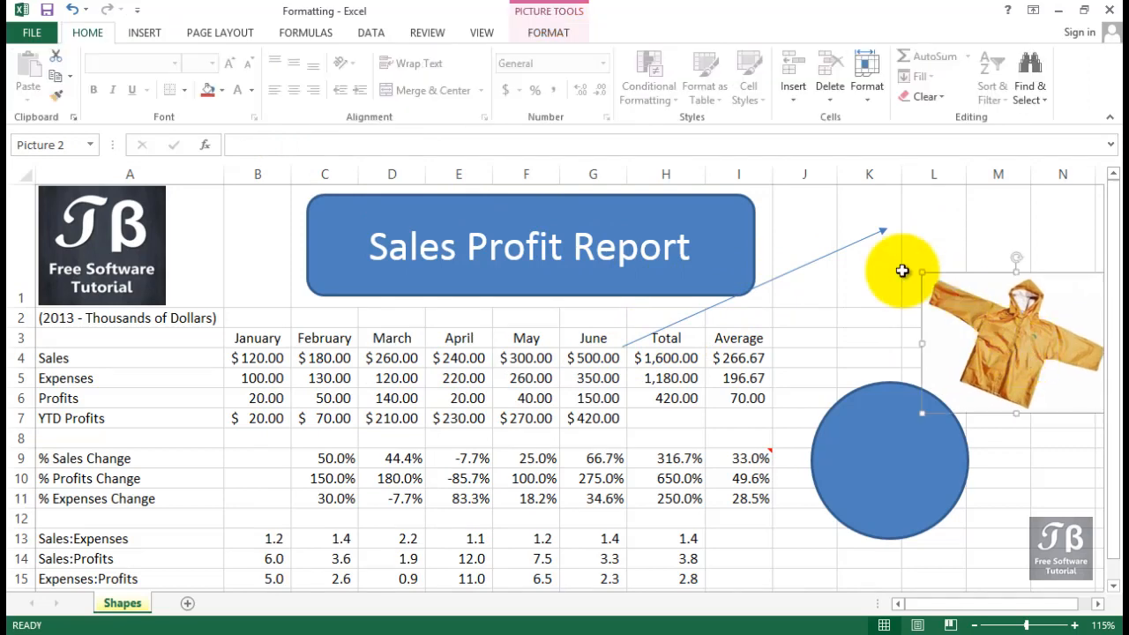
Pull the arrow's tip back so it ends in column K, about 2.43 inches wide.
click(884, 230)
drag(887, 226, 864, 258)
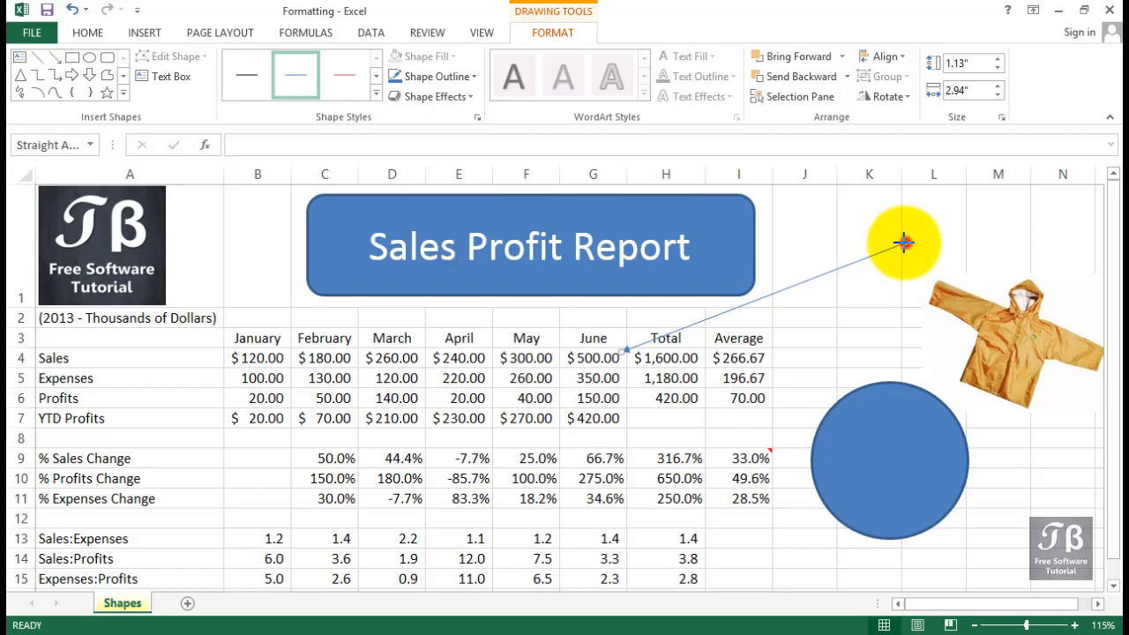
drag(904, 242, 855, 246)
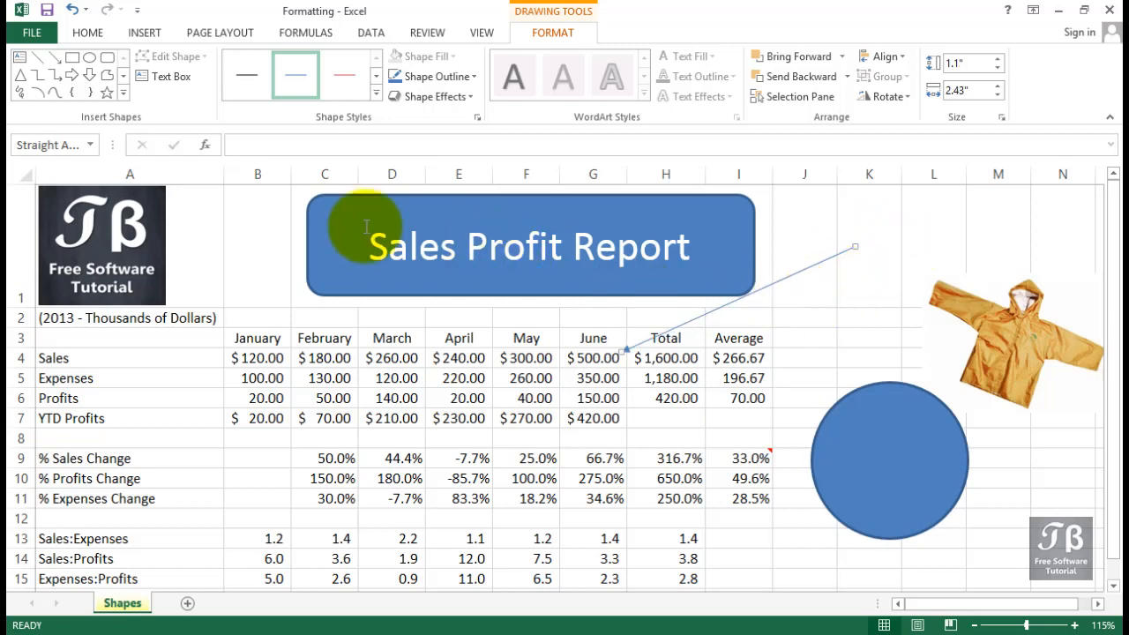
Draw a rectangle about 1.74 by 0.59 inches over columns K to M in row 1 and enter the text is this realistic?
click(144, 33)
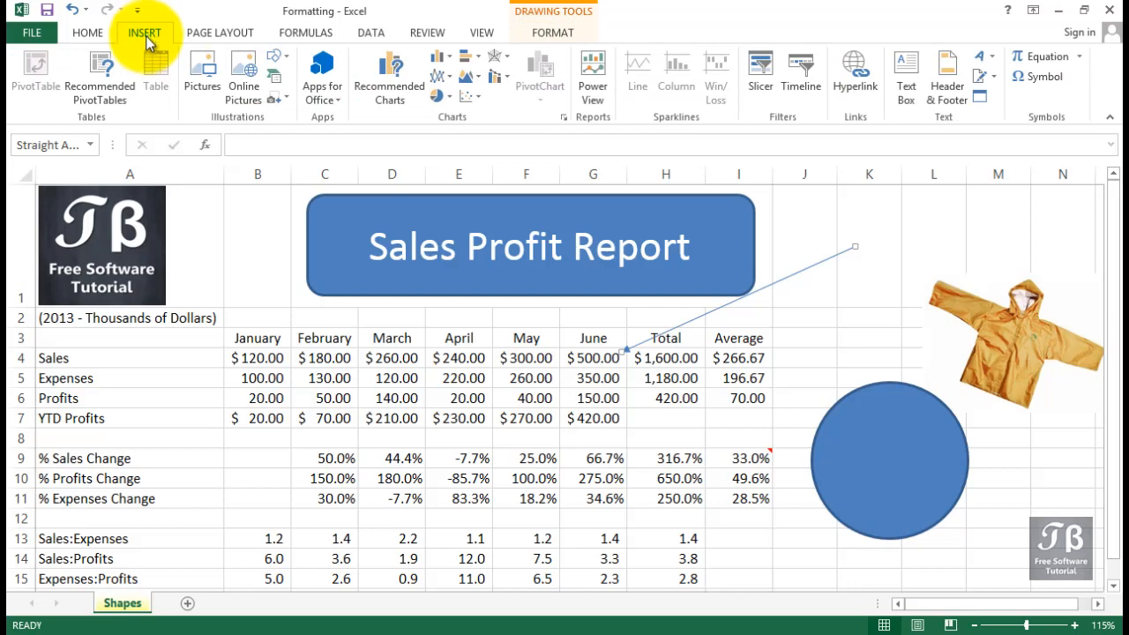
click(277, 60)
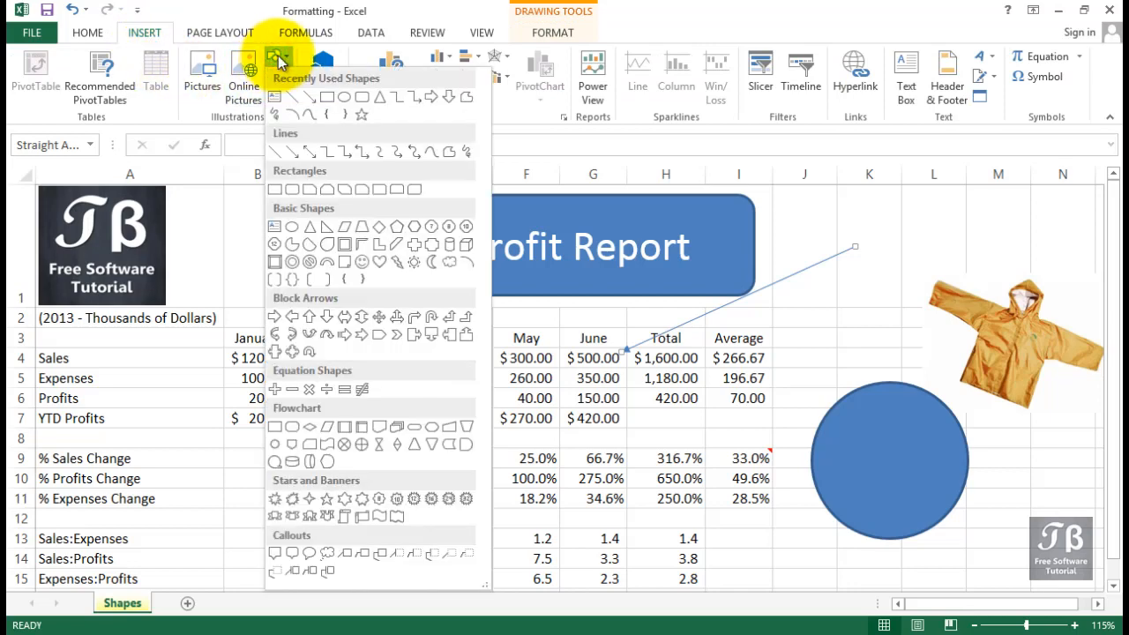
click(325, 97)
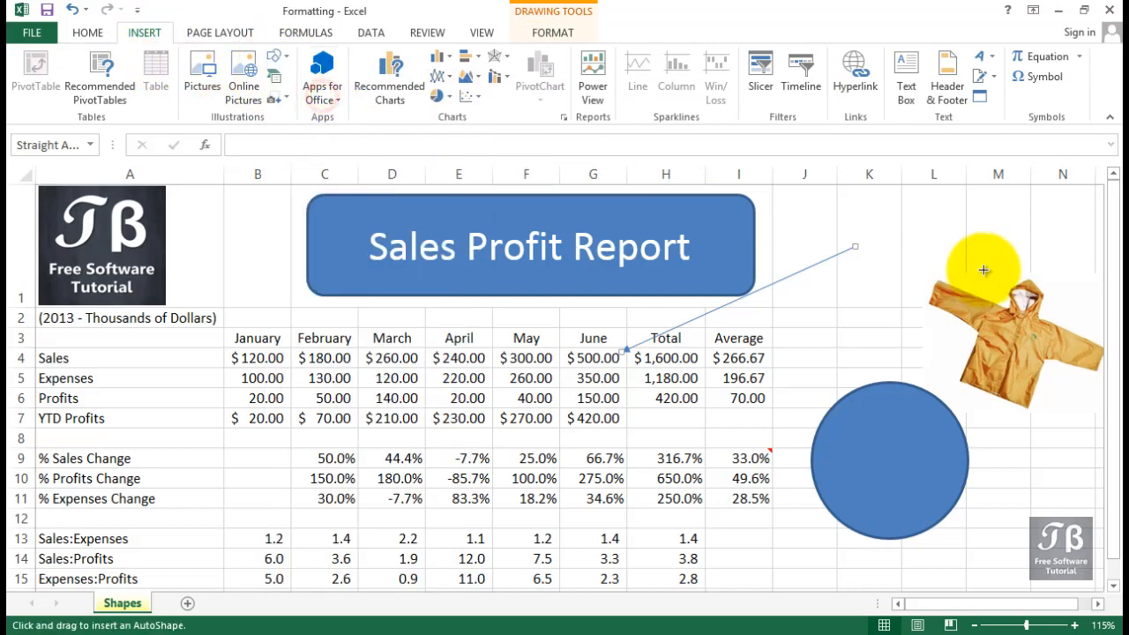
drag(862, 212, 1030, 270)
text(i)
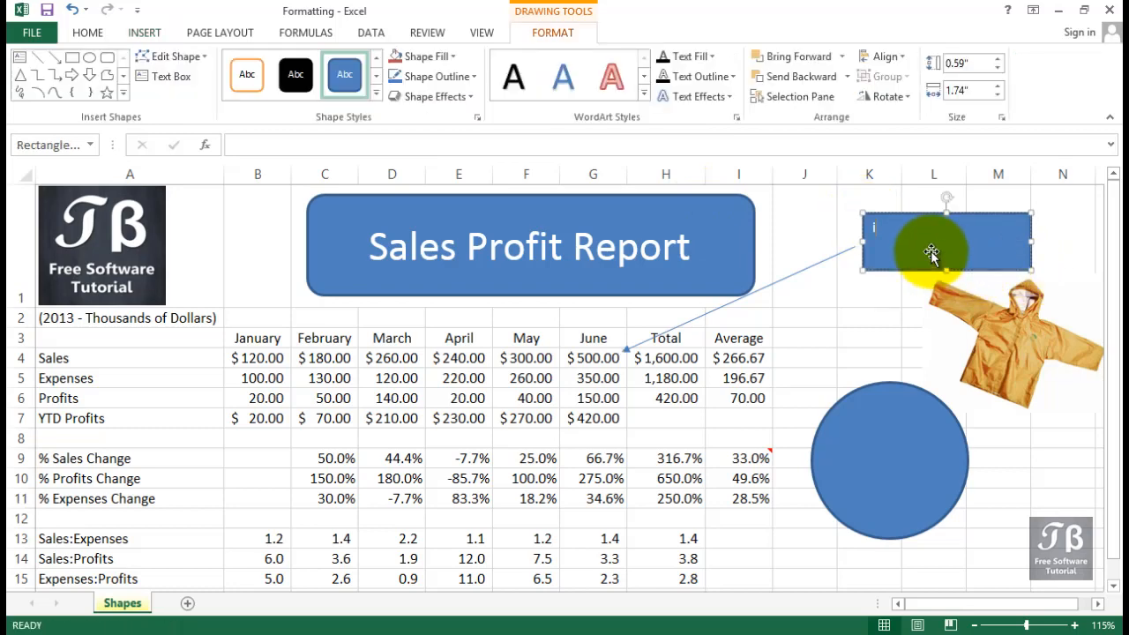
text(s this realistic?)
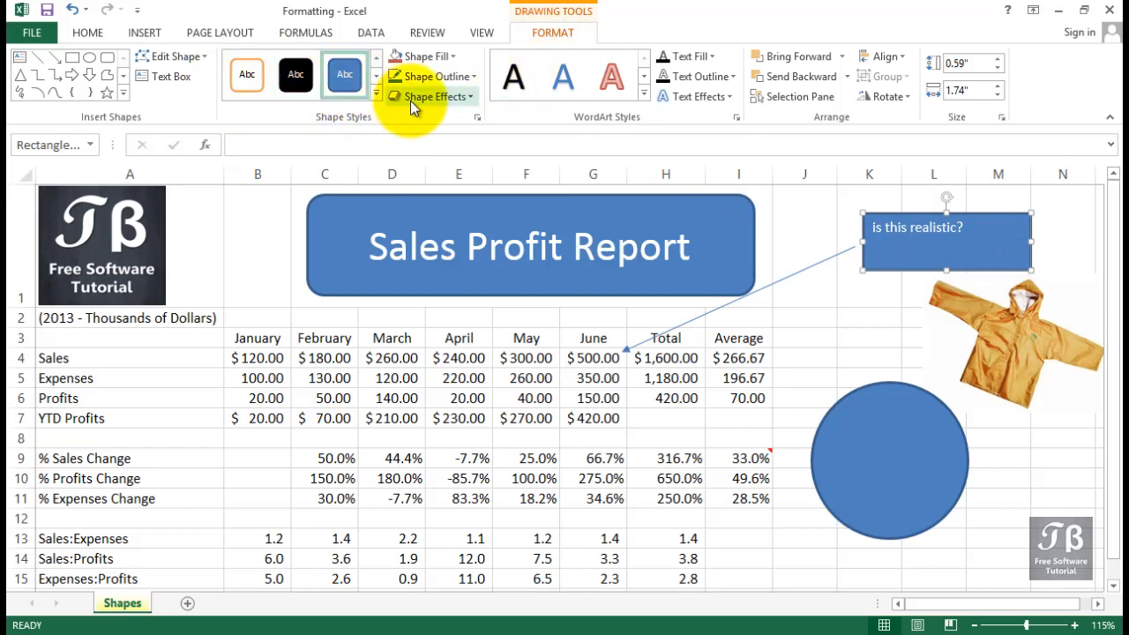
Apply the aqua intense-effect shape style to the rectangle.
click(376, 93)
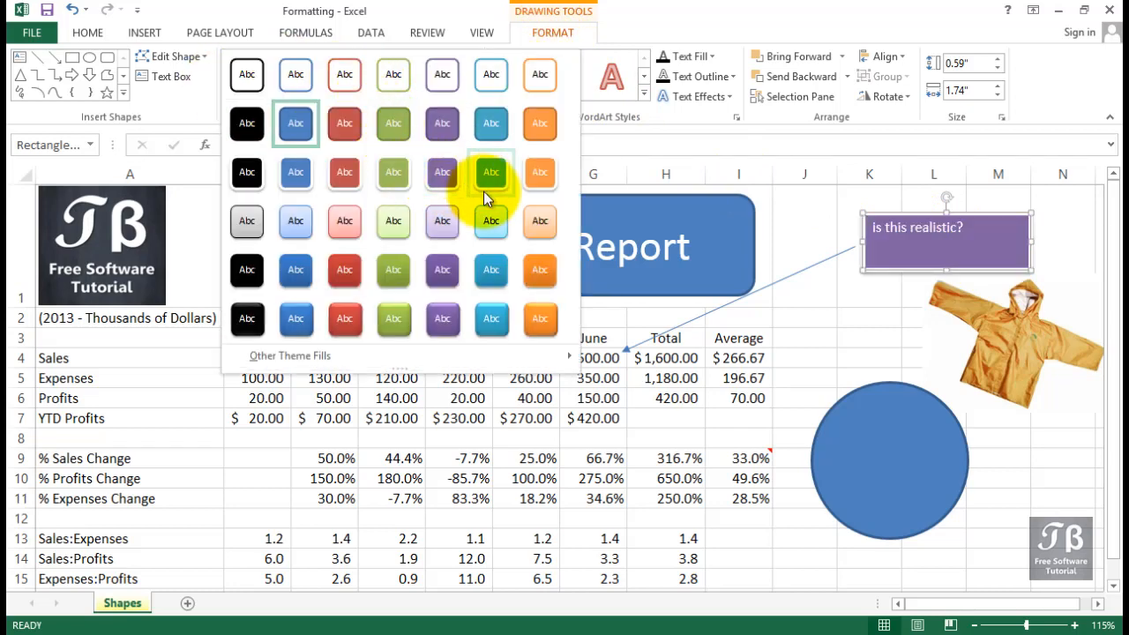
click(487, 271)
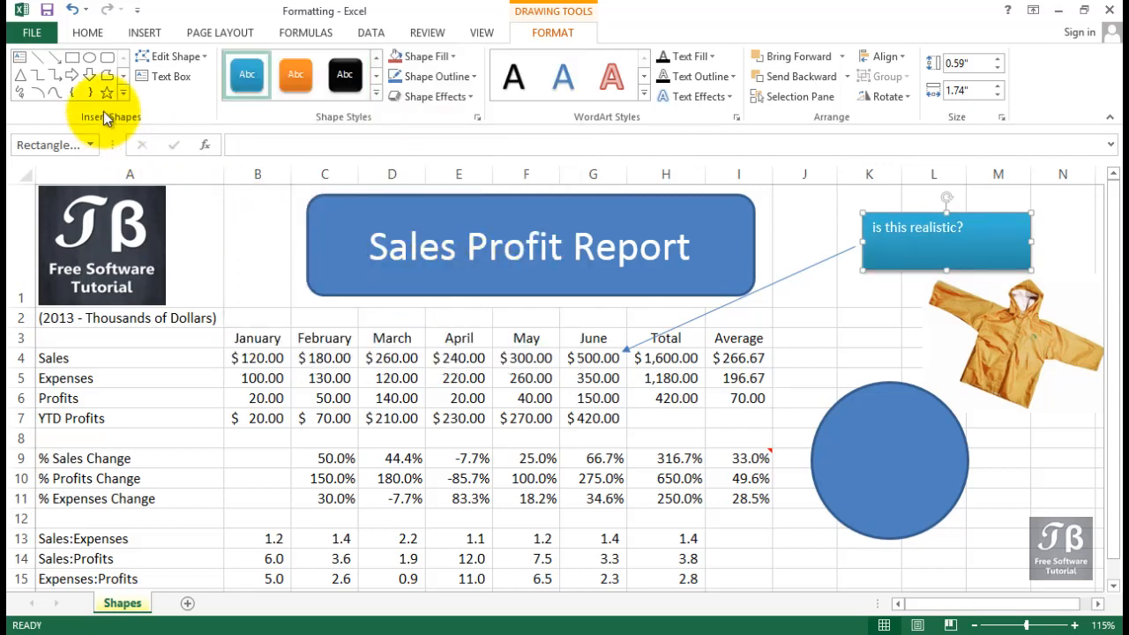
Set the rectangle's text size to 24.
click(88, 34)
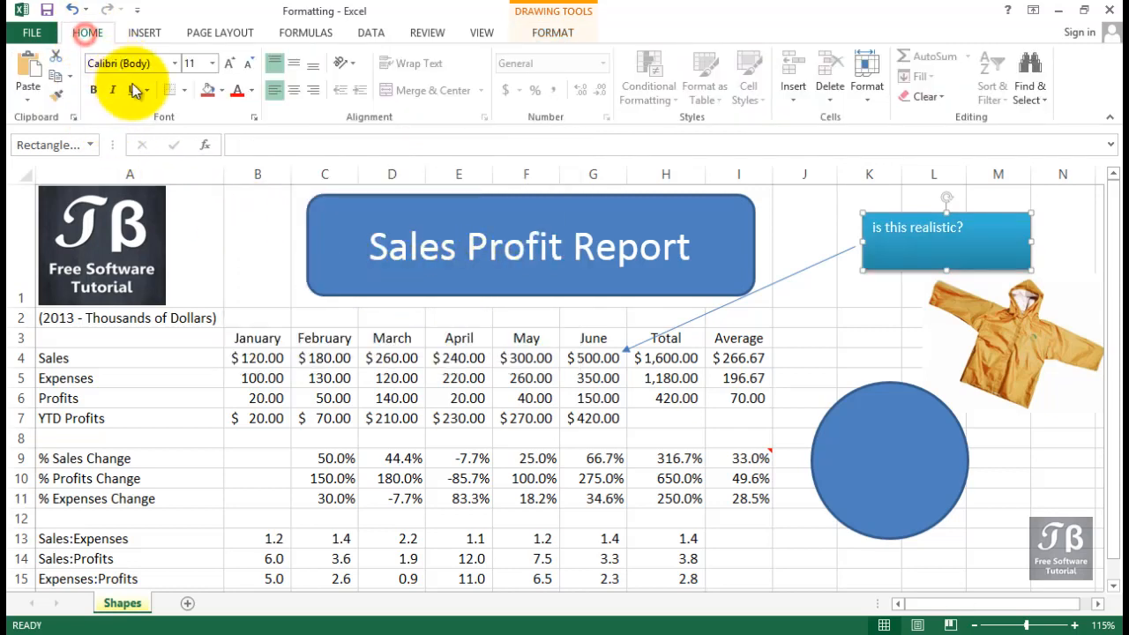
click(212, 63)
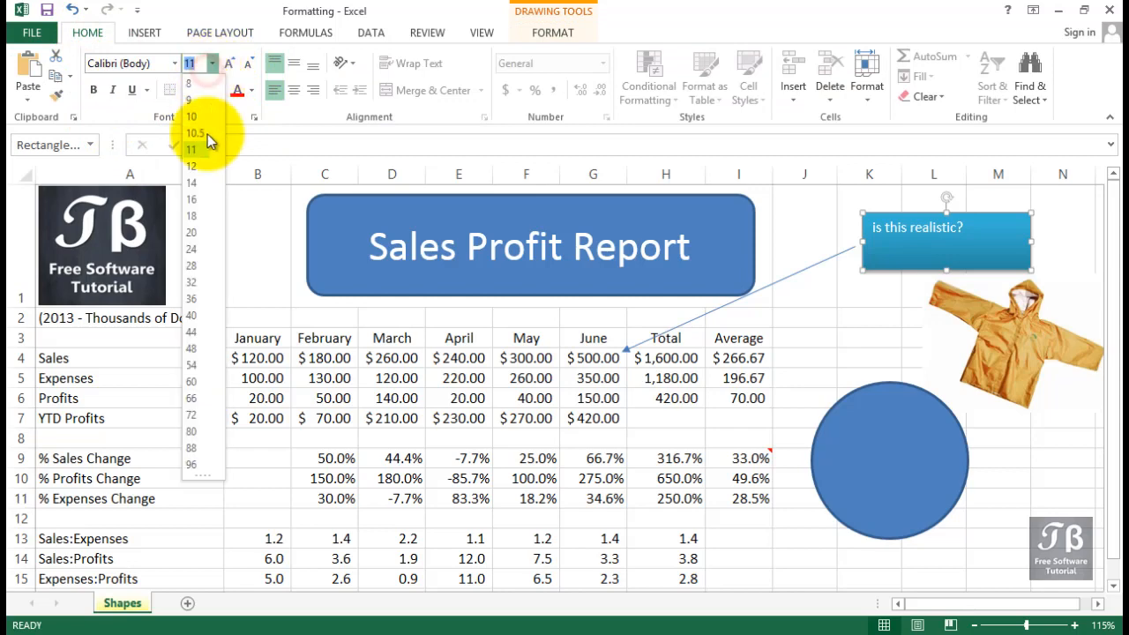
click(193, 250)
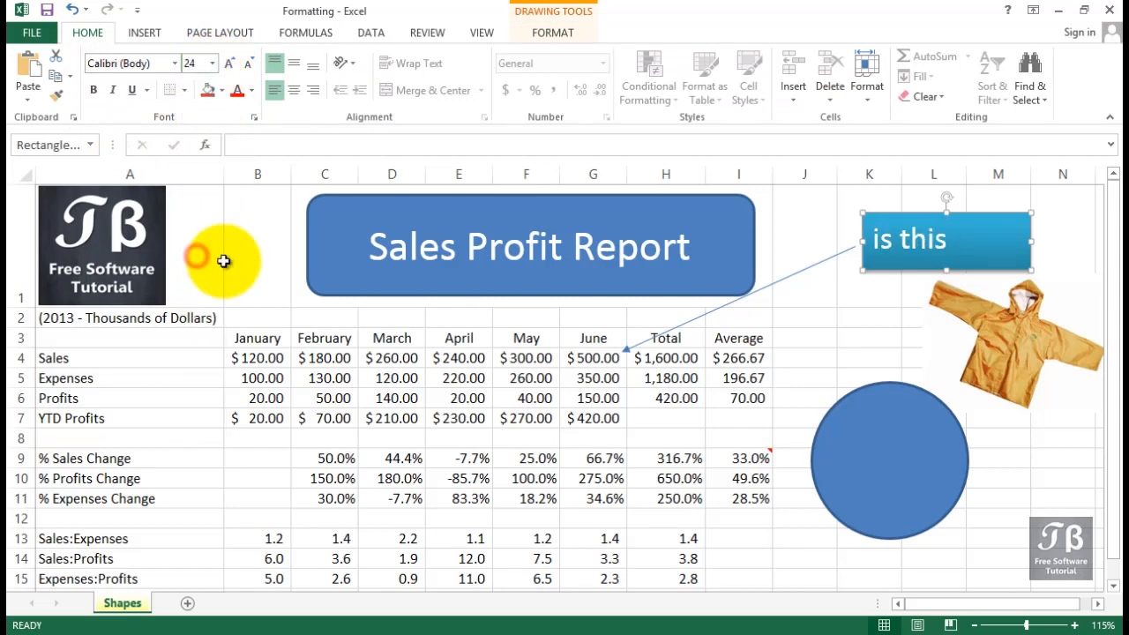
Widen the rectangle to about column N so the text fits on one line.
drag(1030, 268, 226, 268)
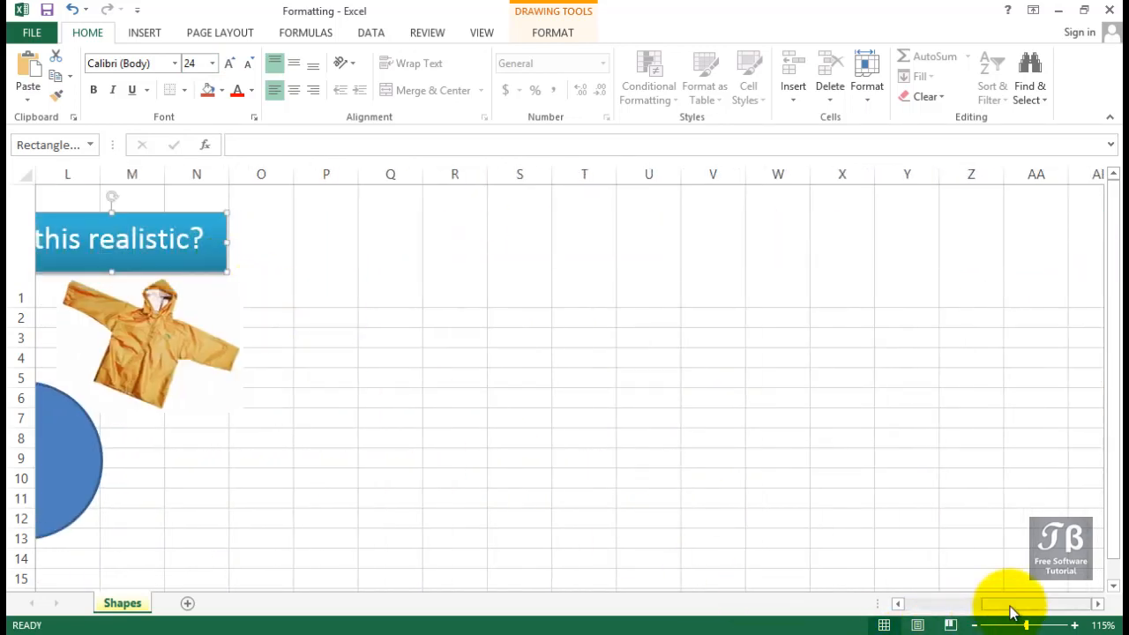
drag(1011, 605, 899, 605)
scroll(550, 435, down, 5)
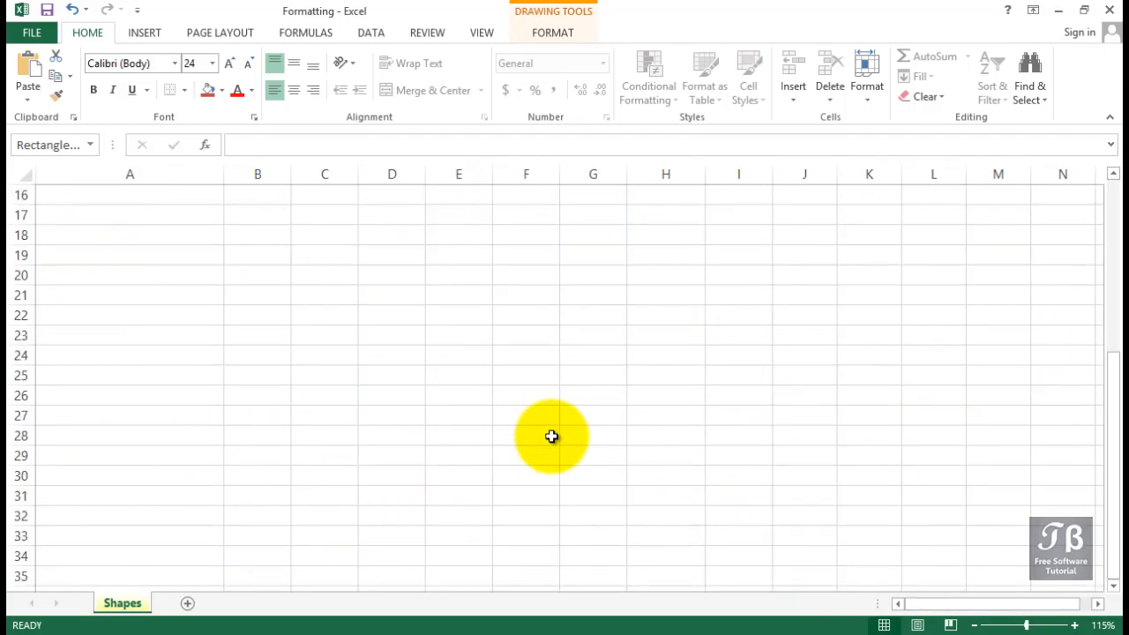
scroll(550, 436, up, 3)
Insert an Organization Chart SmartArt graphic from the Hierarchy category.
click(548, 436)
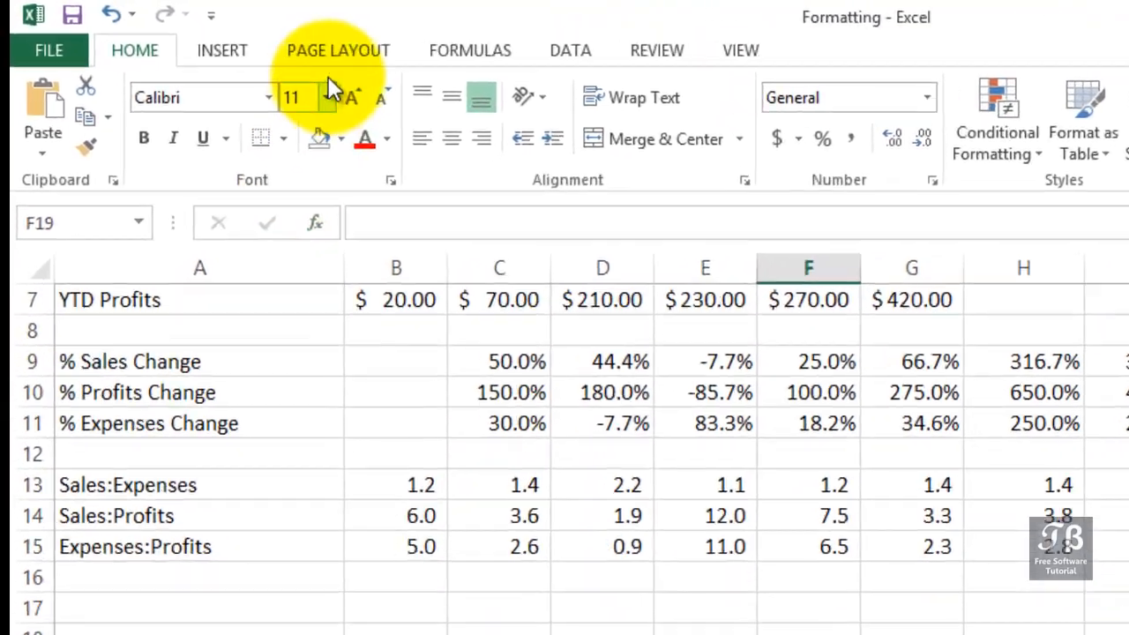
click(172, 39)
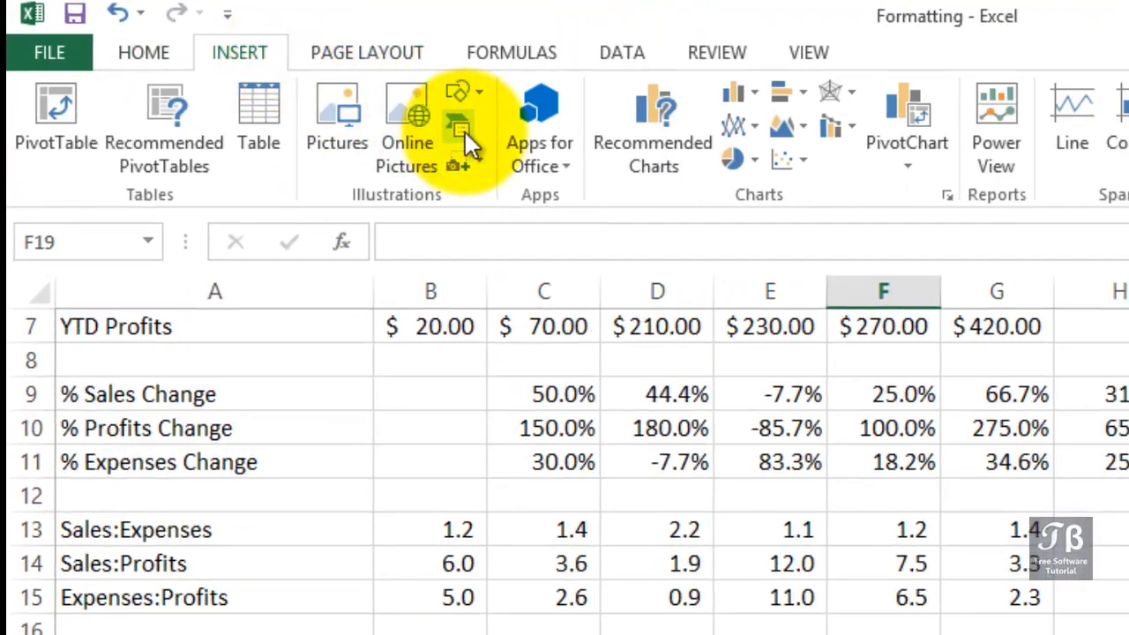
click(473, 136)
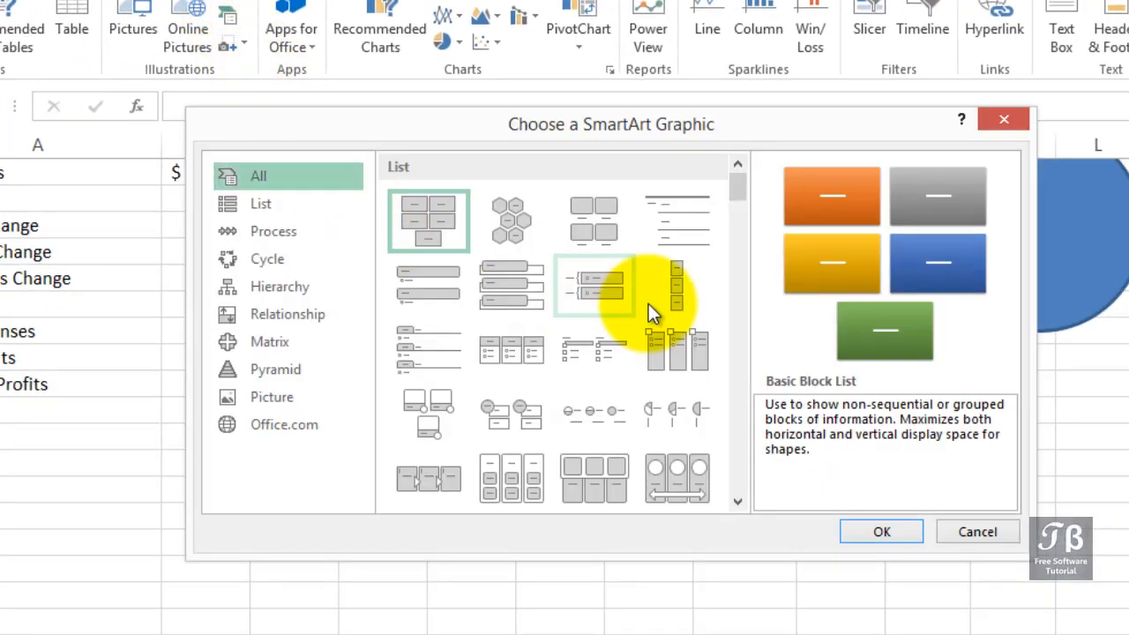
drag(737, 202, 741, 345)
click(272, 213)
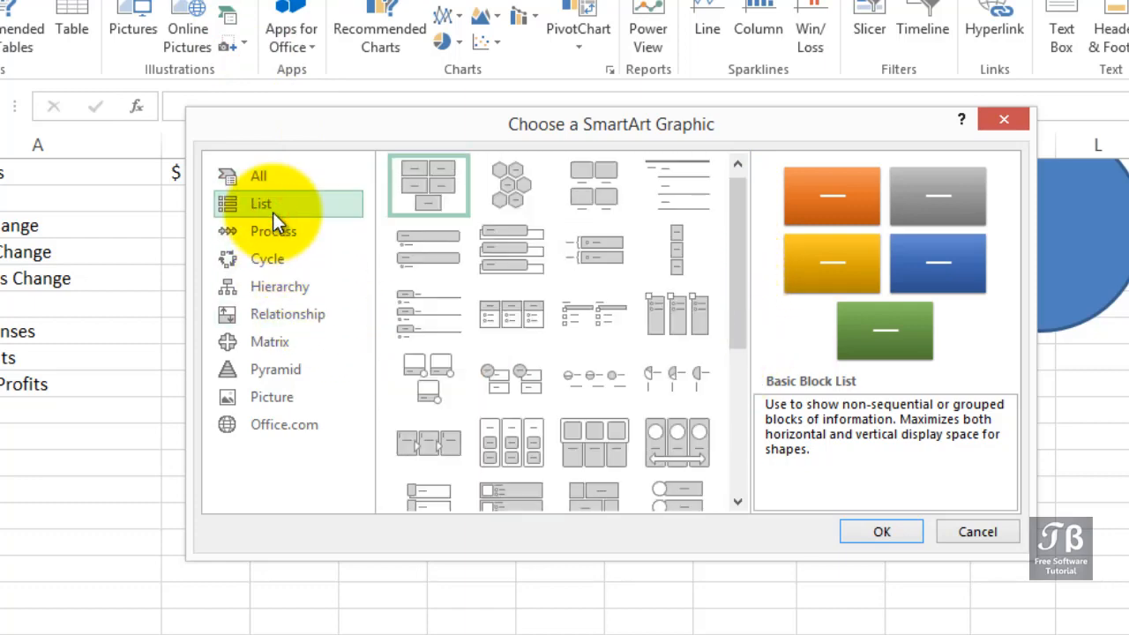
click(272, 222)
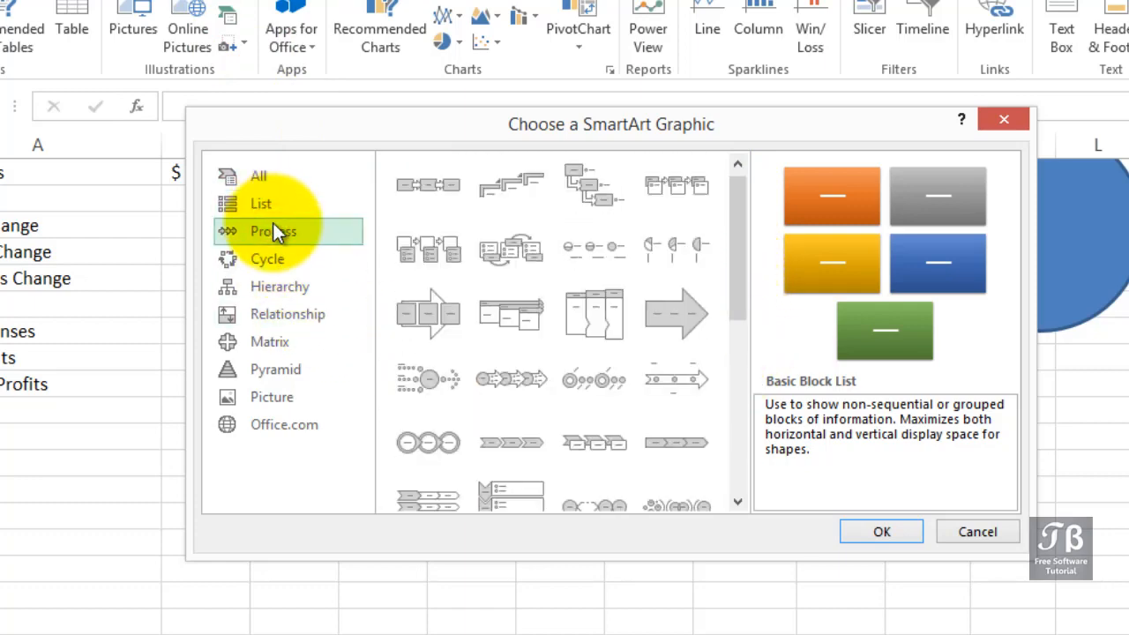
click(276, 248)
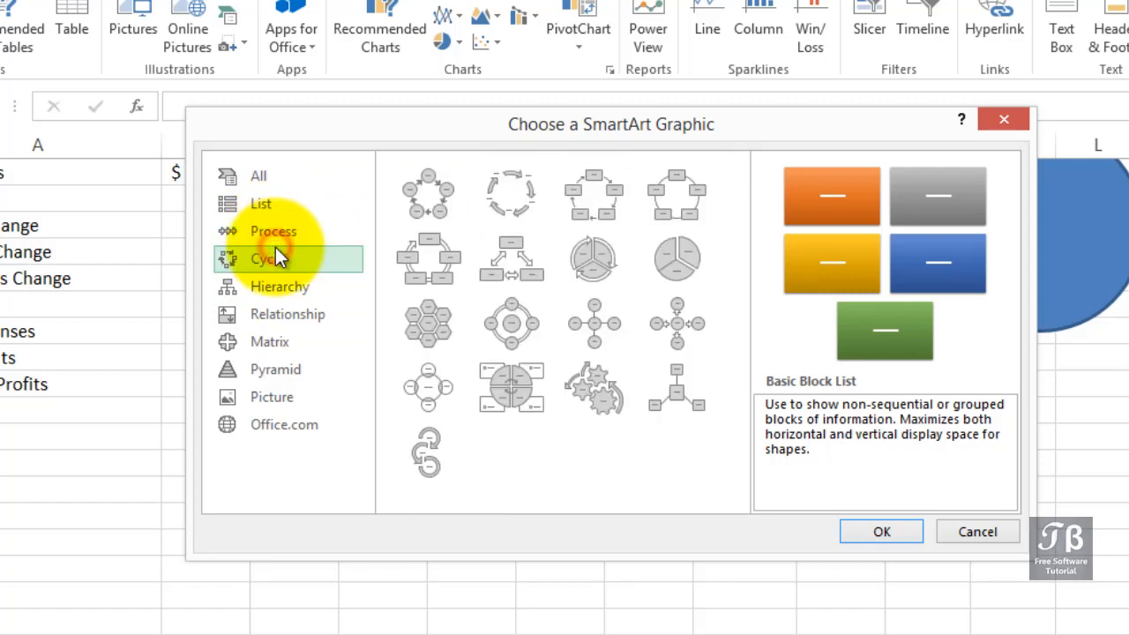
click(276, 292)
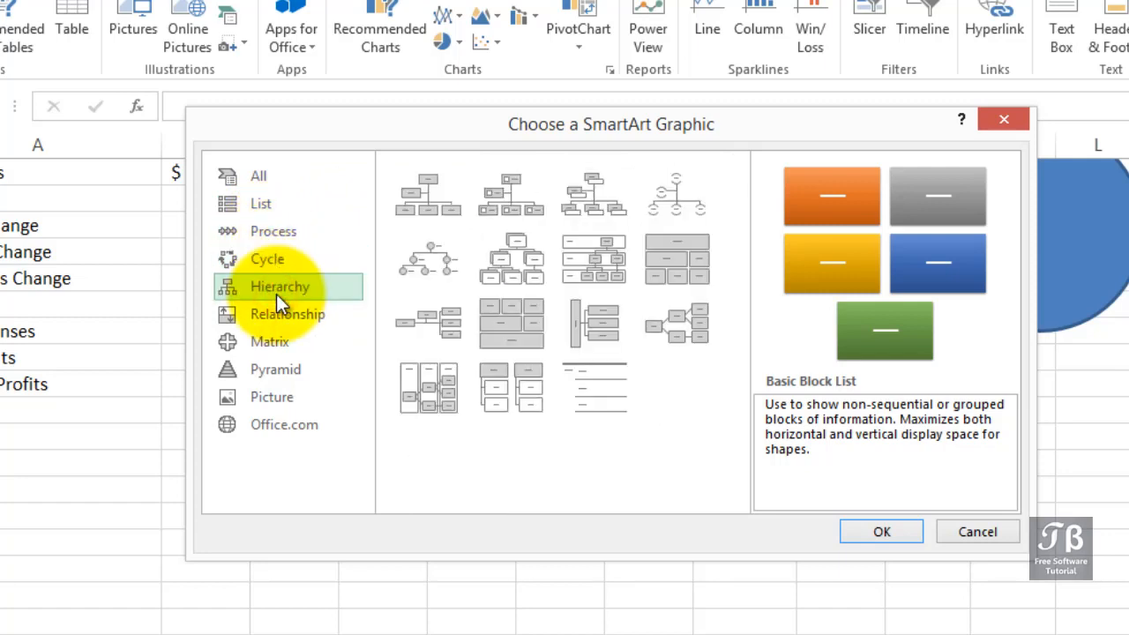
click(427, 185)
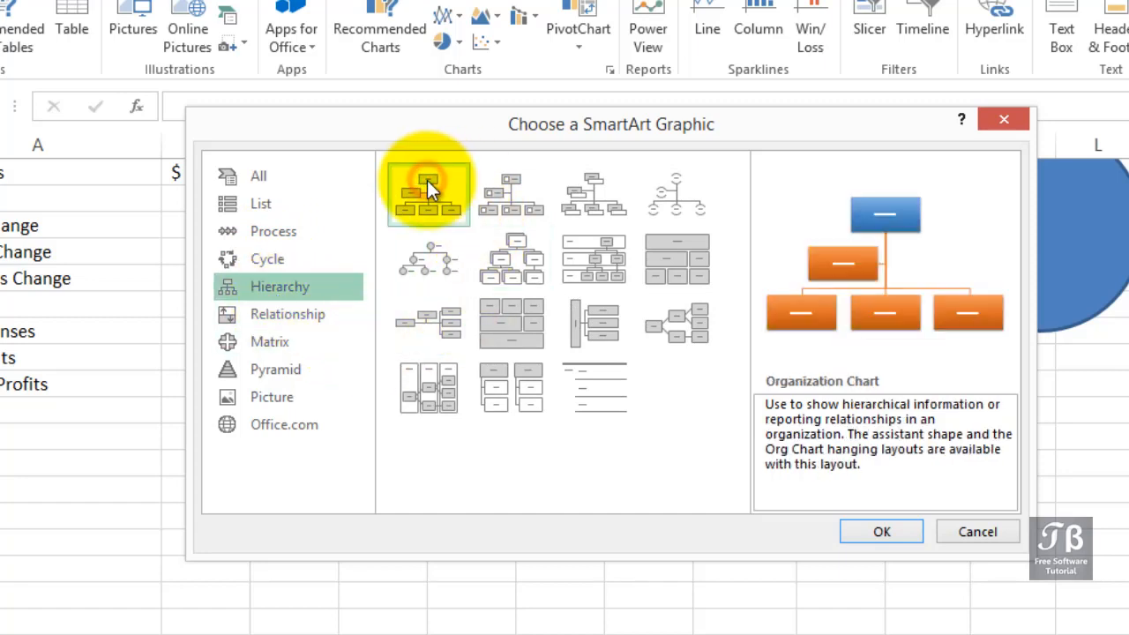
click(878, 532)
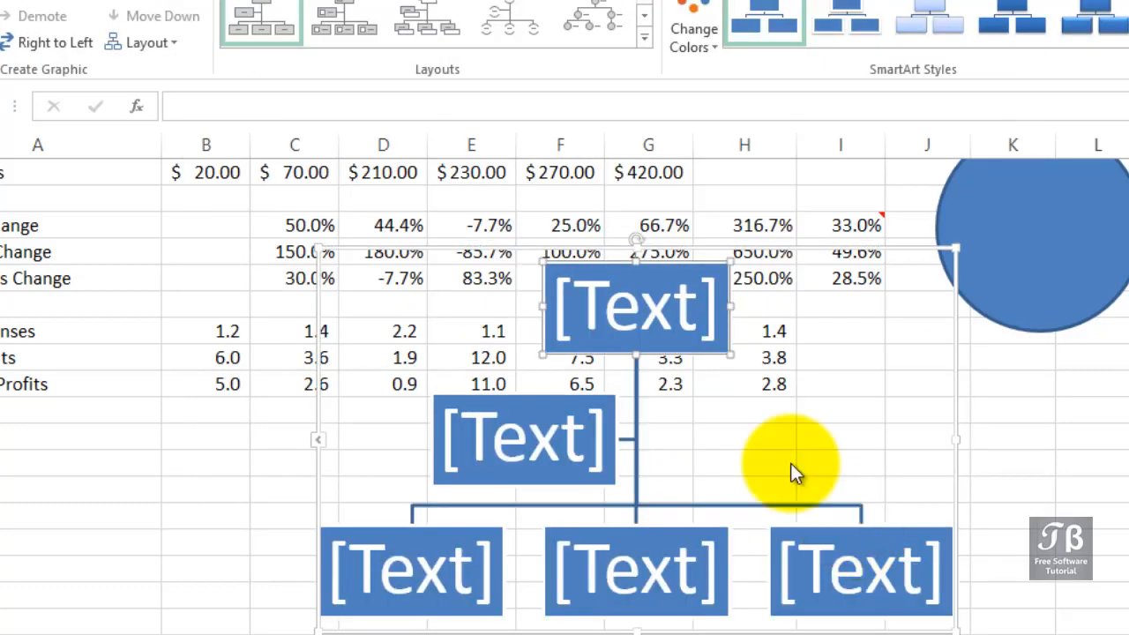
Move the org chart below the table into rows 17 to 31 and enter CEO in its top box.
drag(689, 255, 559, 447)
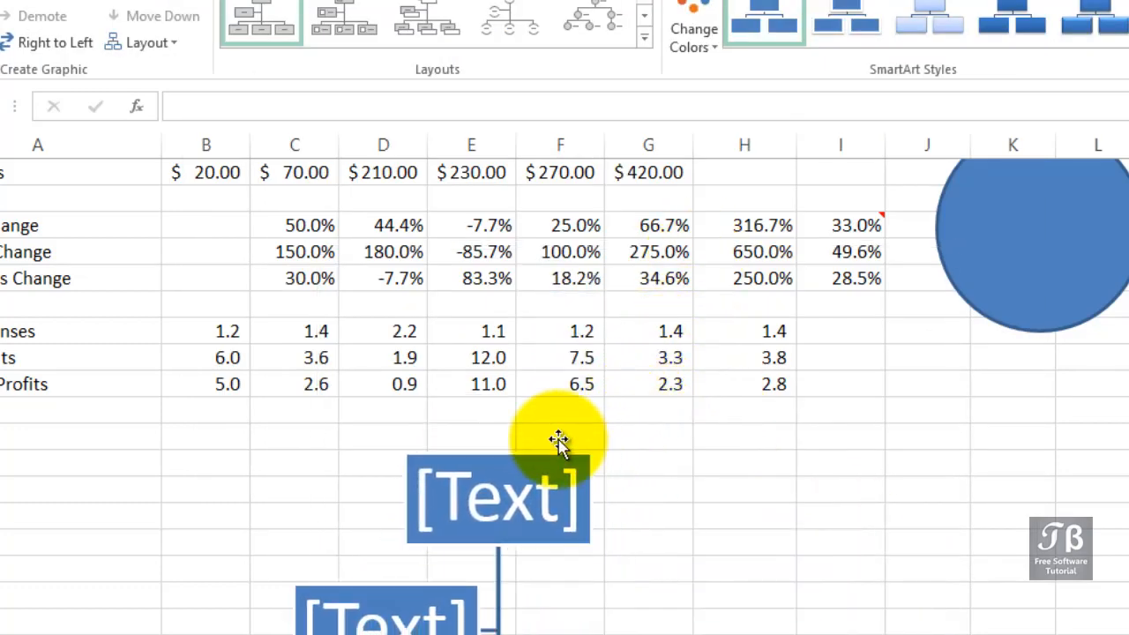
scroll(559, 447, down, 1)
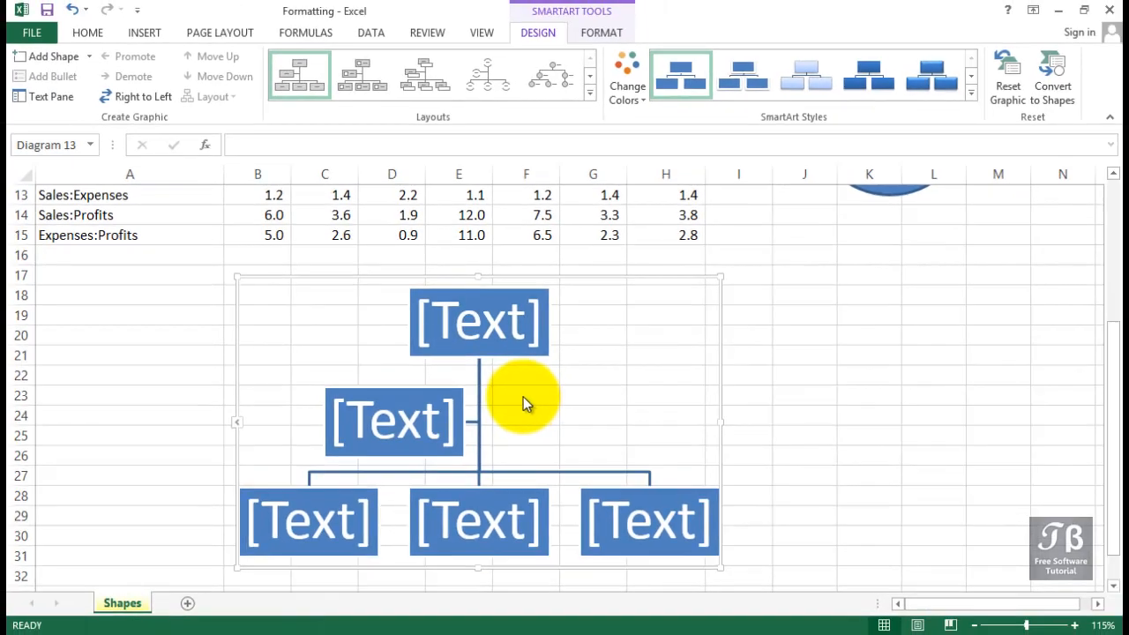
click(490, 317)
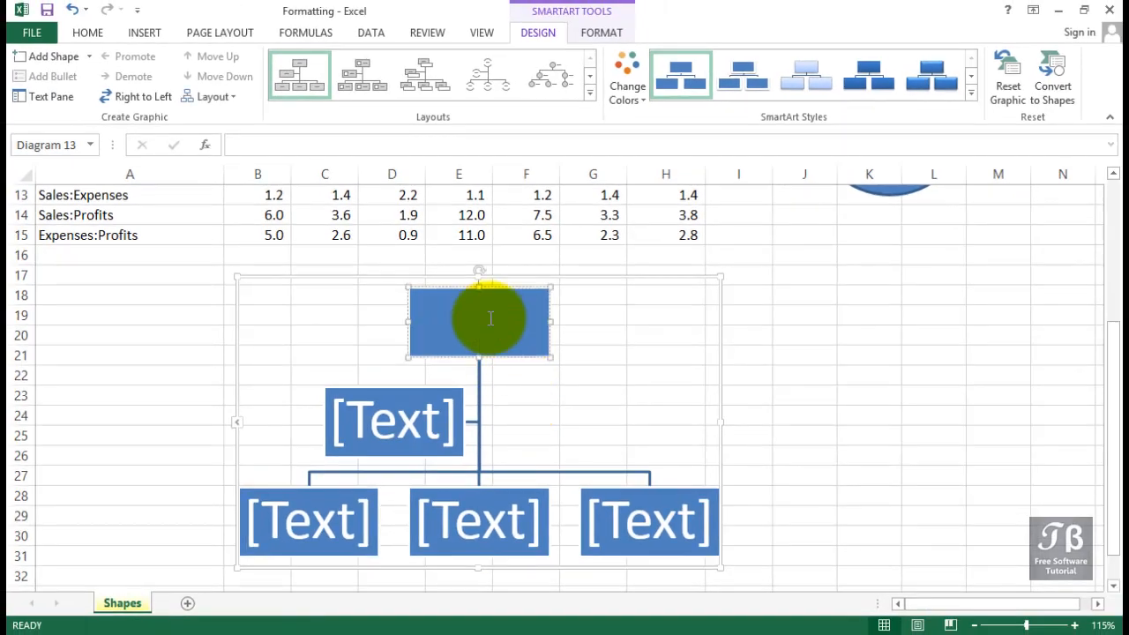
text(CEO)
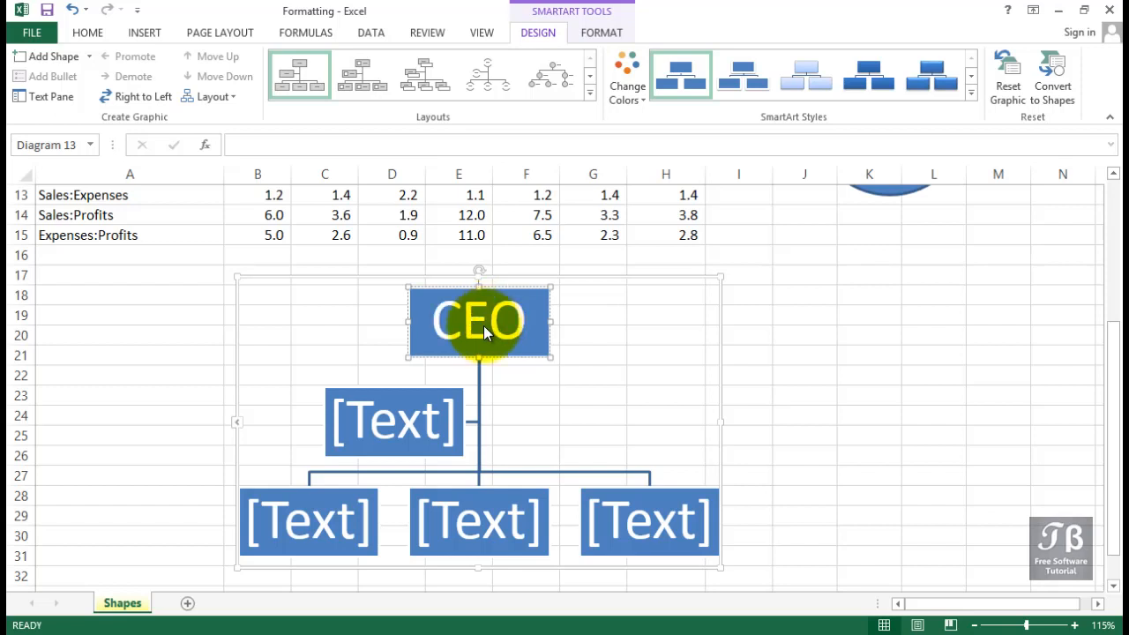
Enter General Counsel in the org chart's assistant box below the CEO.
click(405, 407)
text(Ge)
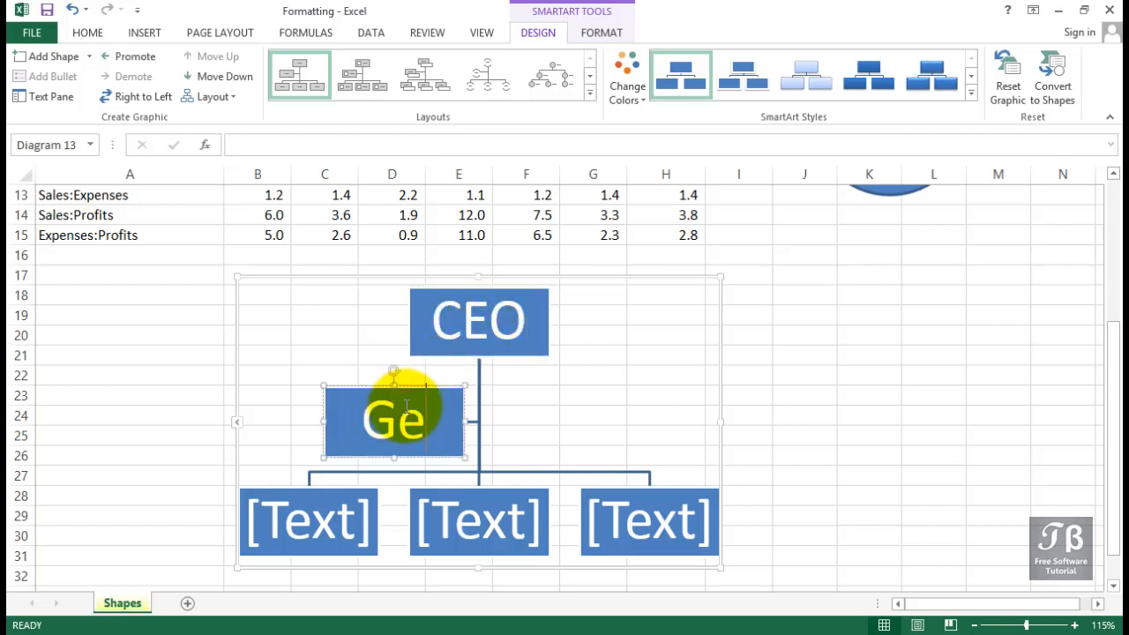
text(neral Con)
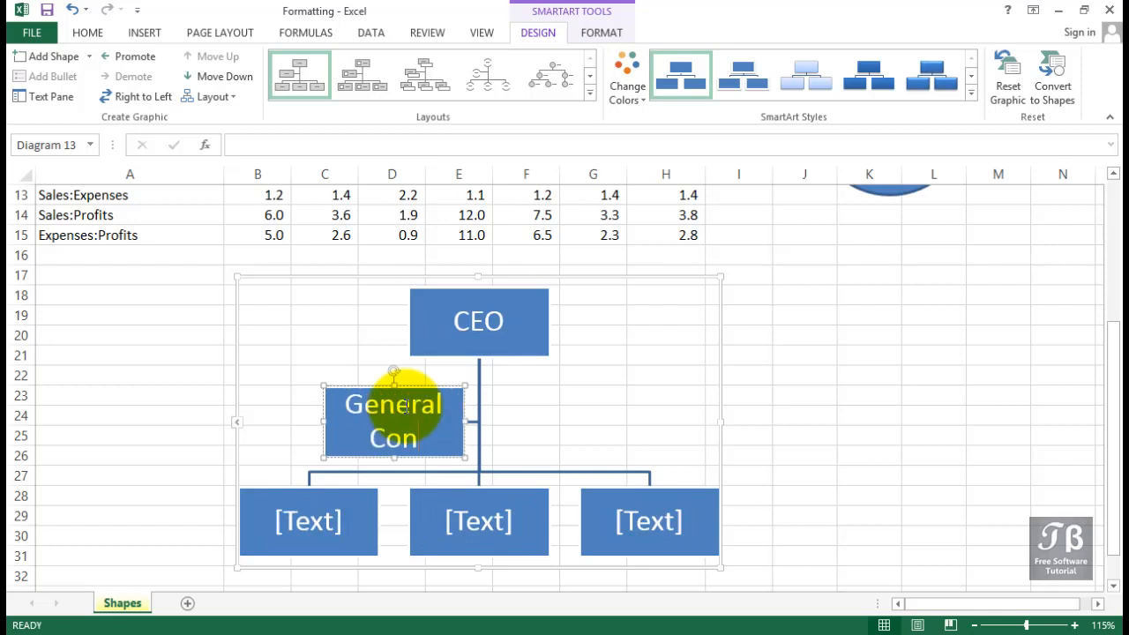
text(u)
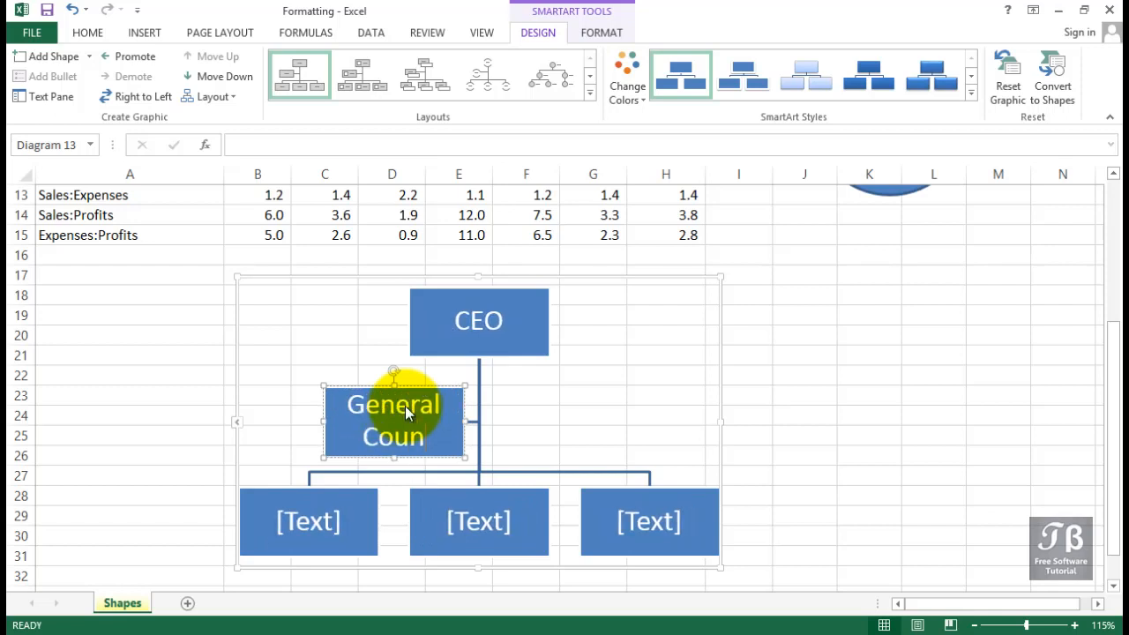
text(sel)
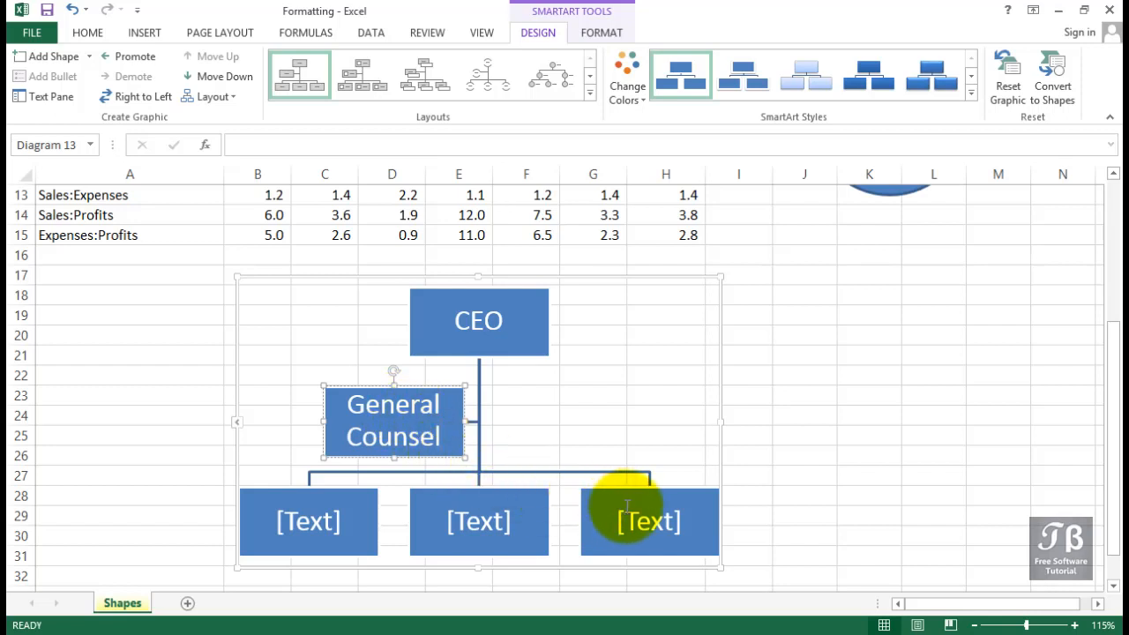
Enter Marketing Mgr in the rightmost box of the bottom row.
click(630, 514)
text(Marke)
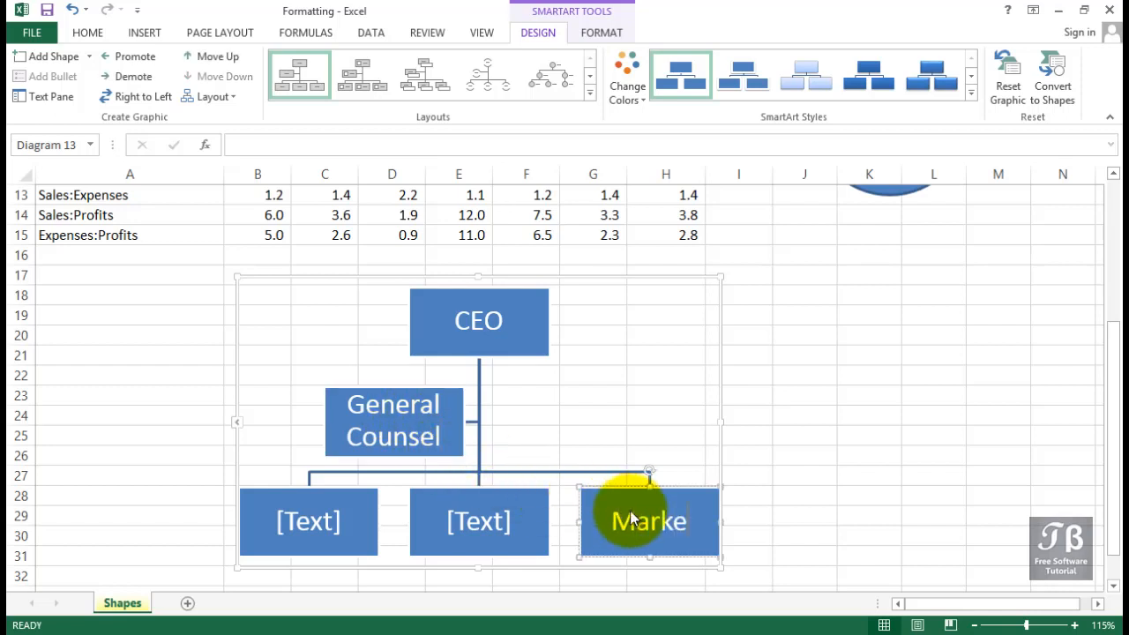
text(ting Mgr)
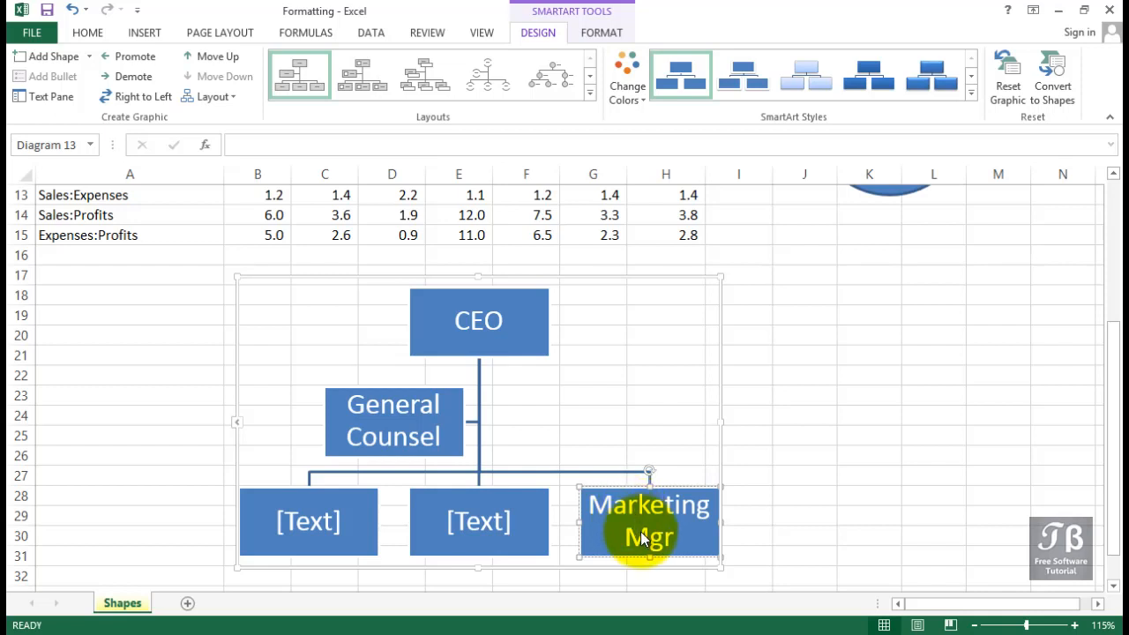
Add a new shape after the Marketing Mgr box and another shape below it, then deselect the chart.
right_click(630, 511)
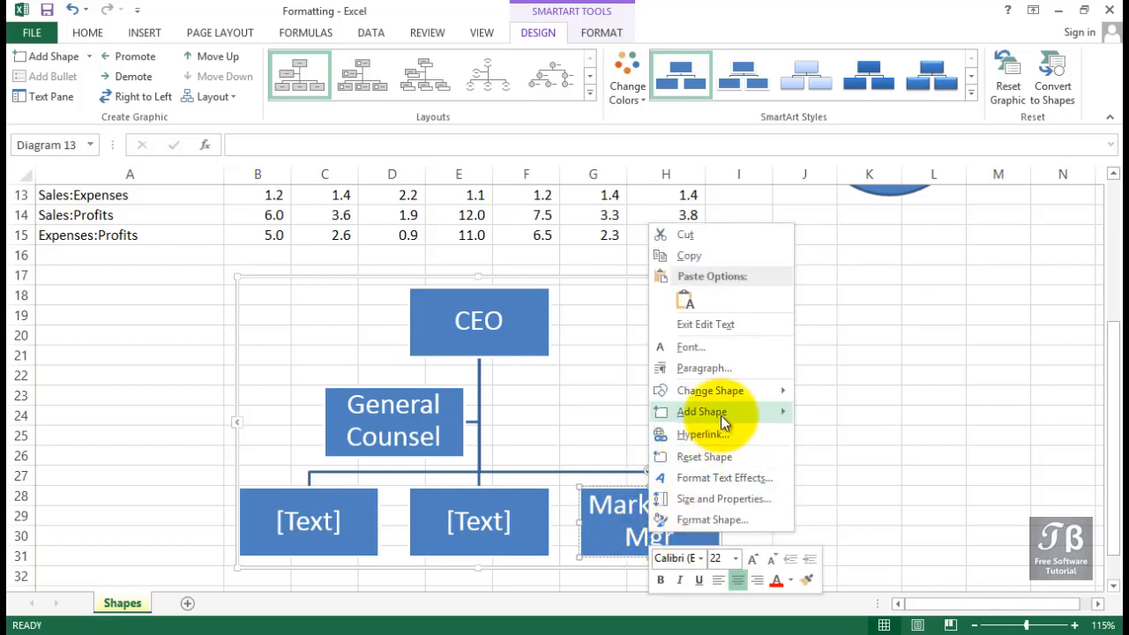
mouse_move(720, 414)
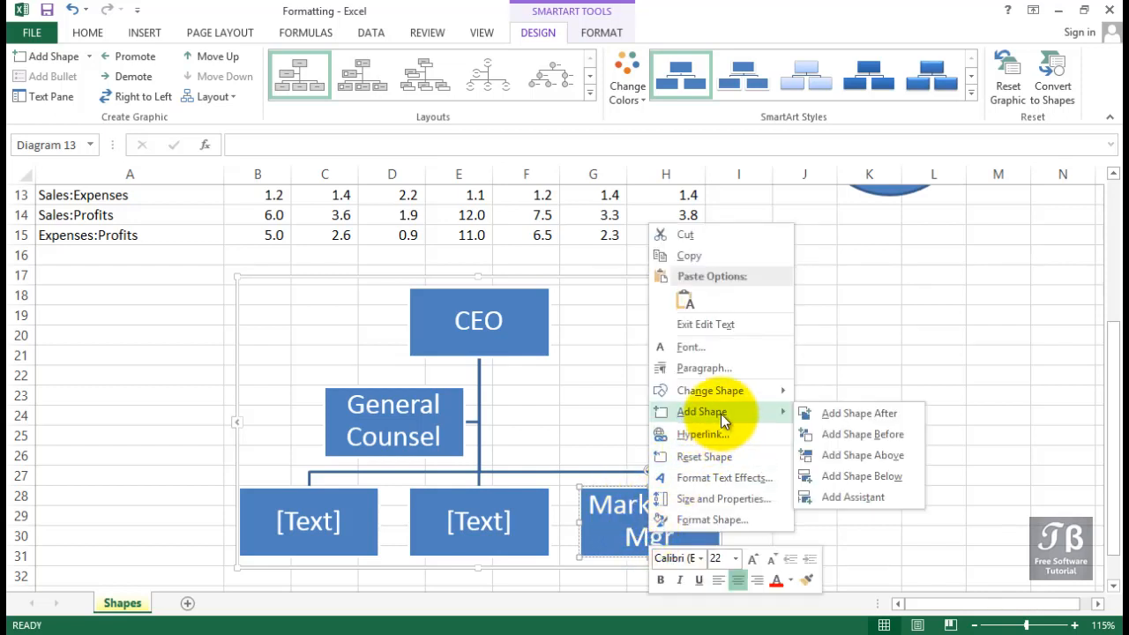
click(819, 412)
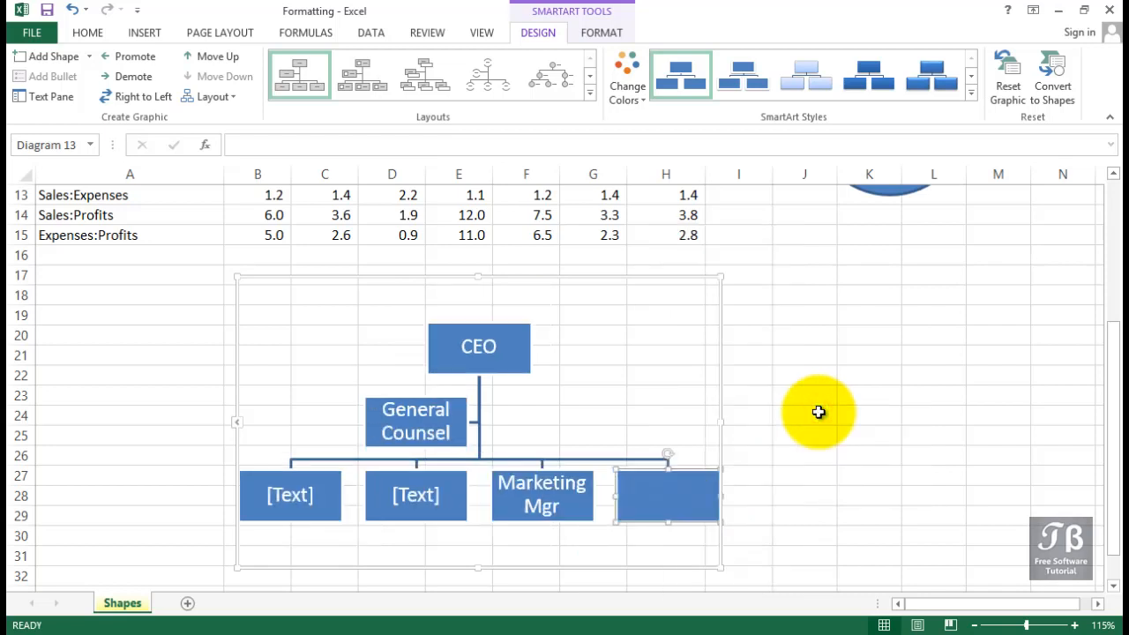
right_click(563, 502)
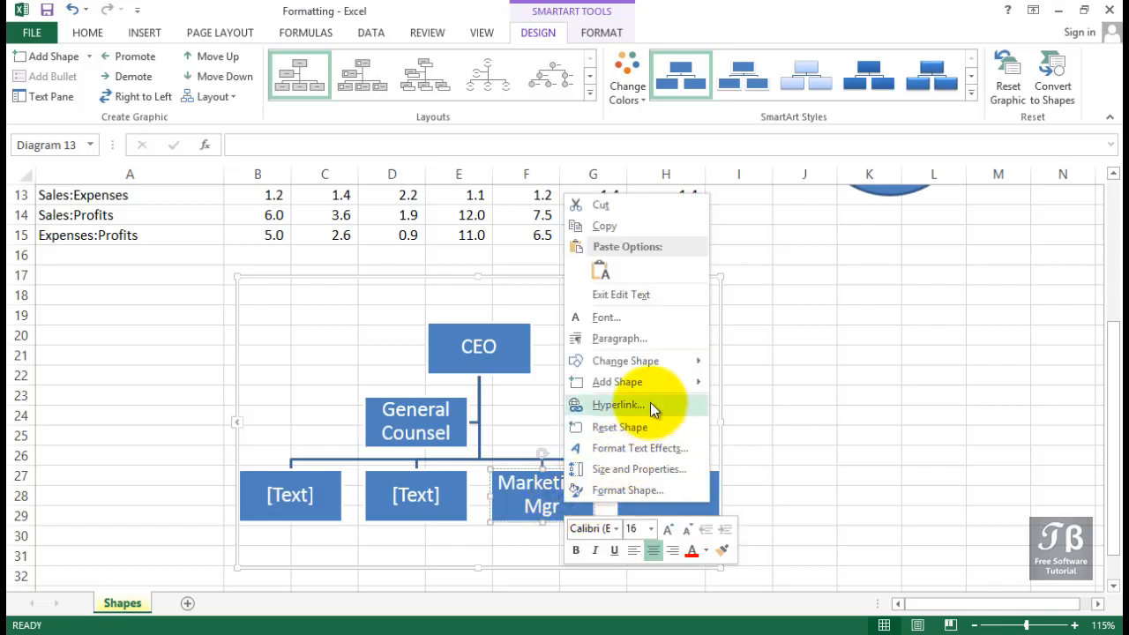
mouse_move(658, 385)
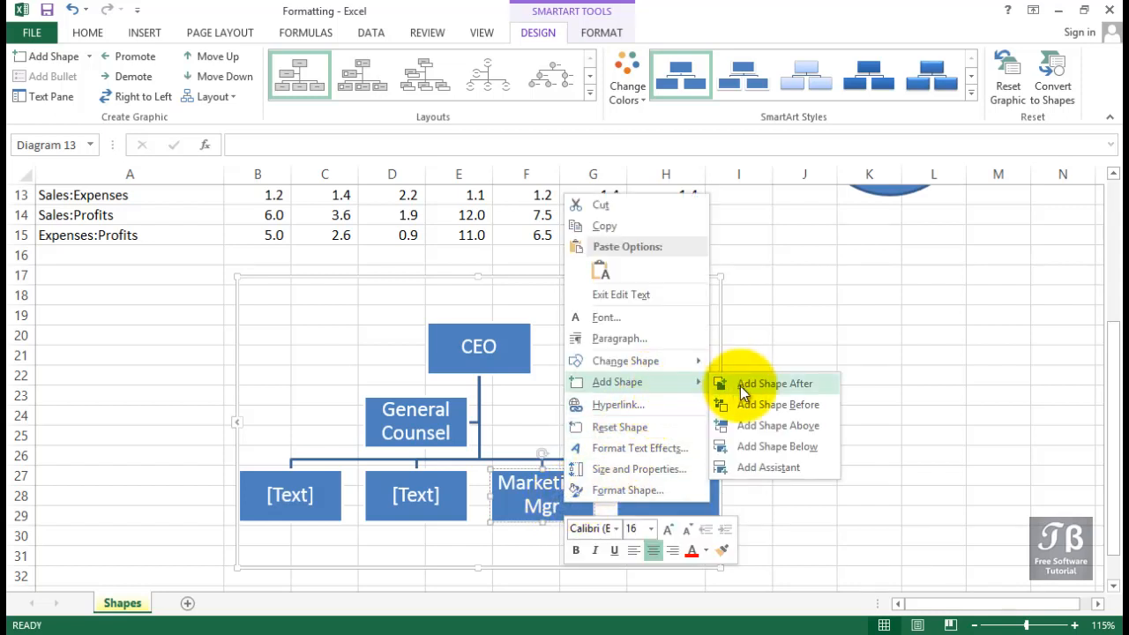
click(759, 440)
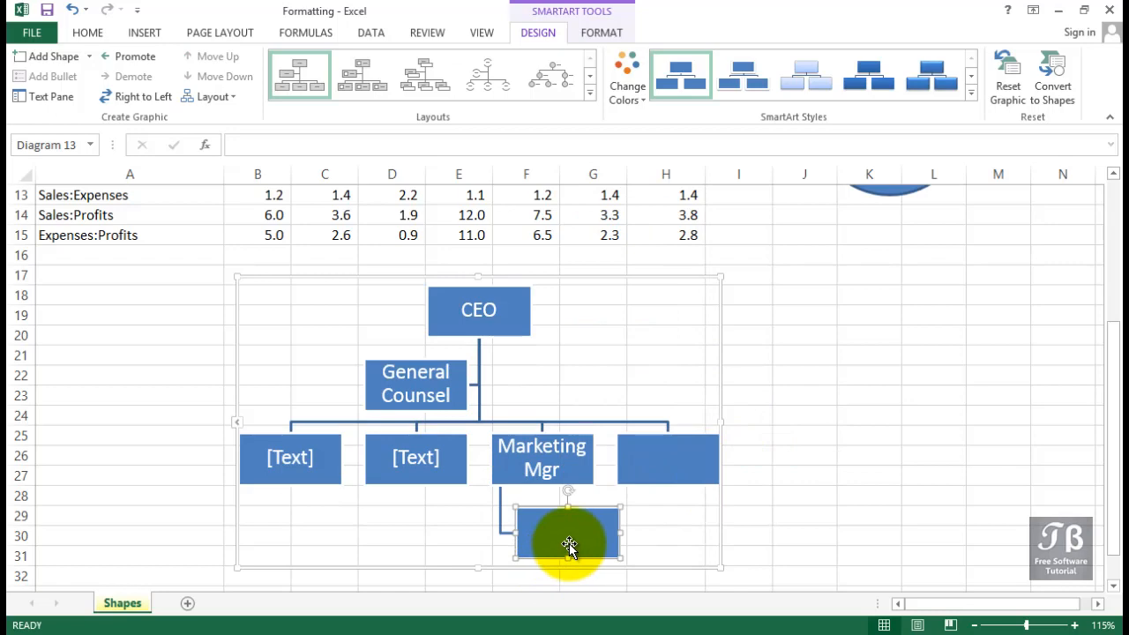
click(639, 408)
scroll(639, 408, up, 4)
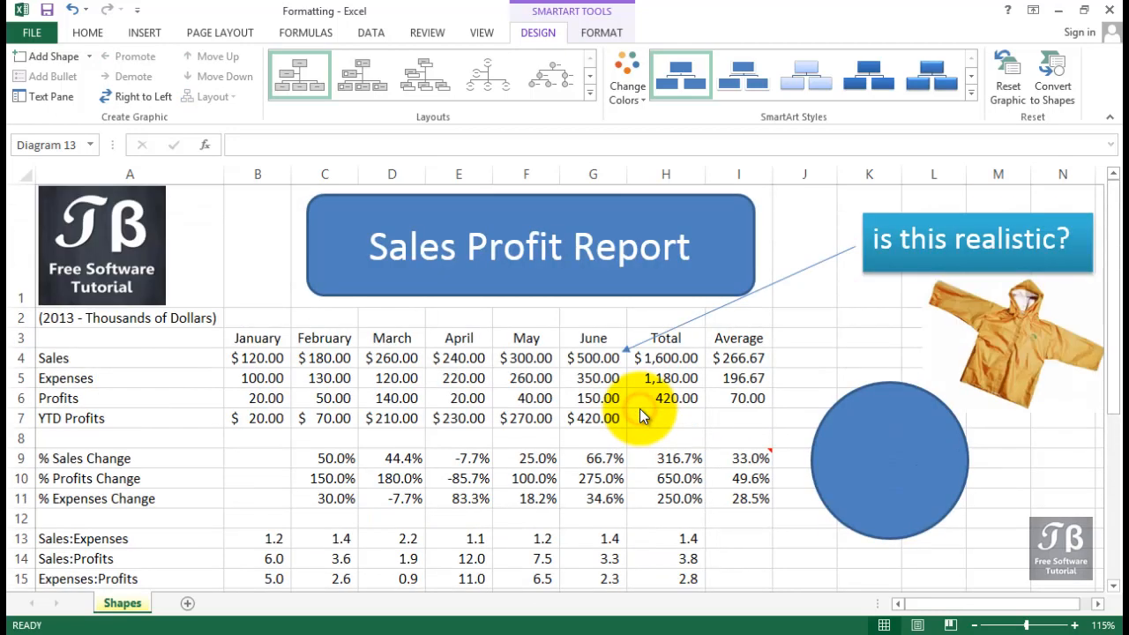